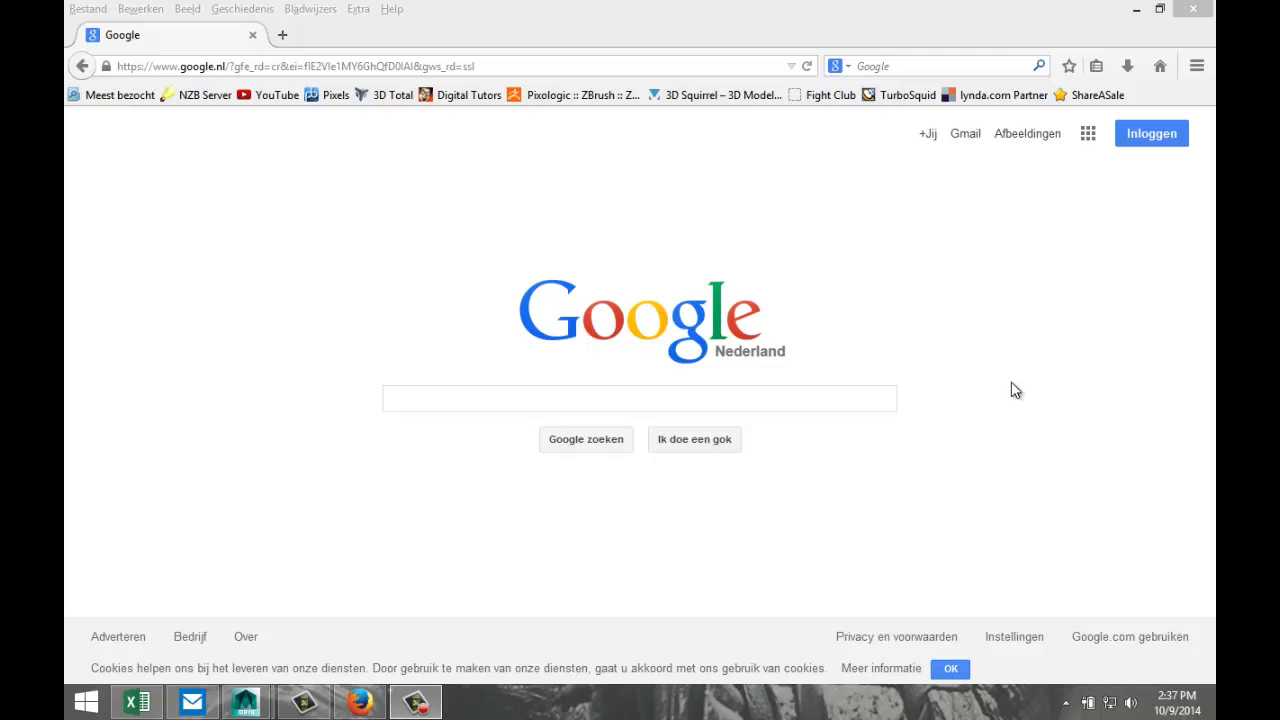
left_click(507, 66)
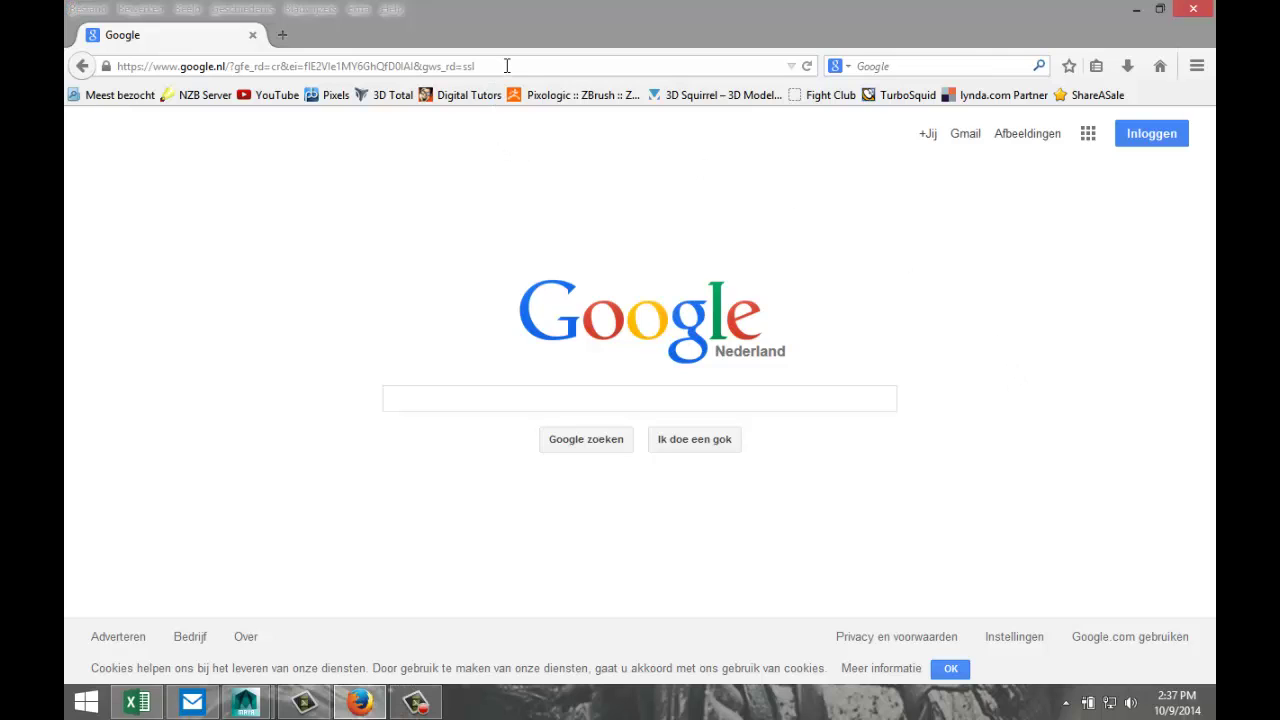
left_click(507, 66)
type("www.")
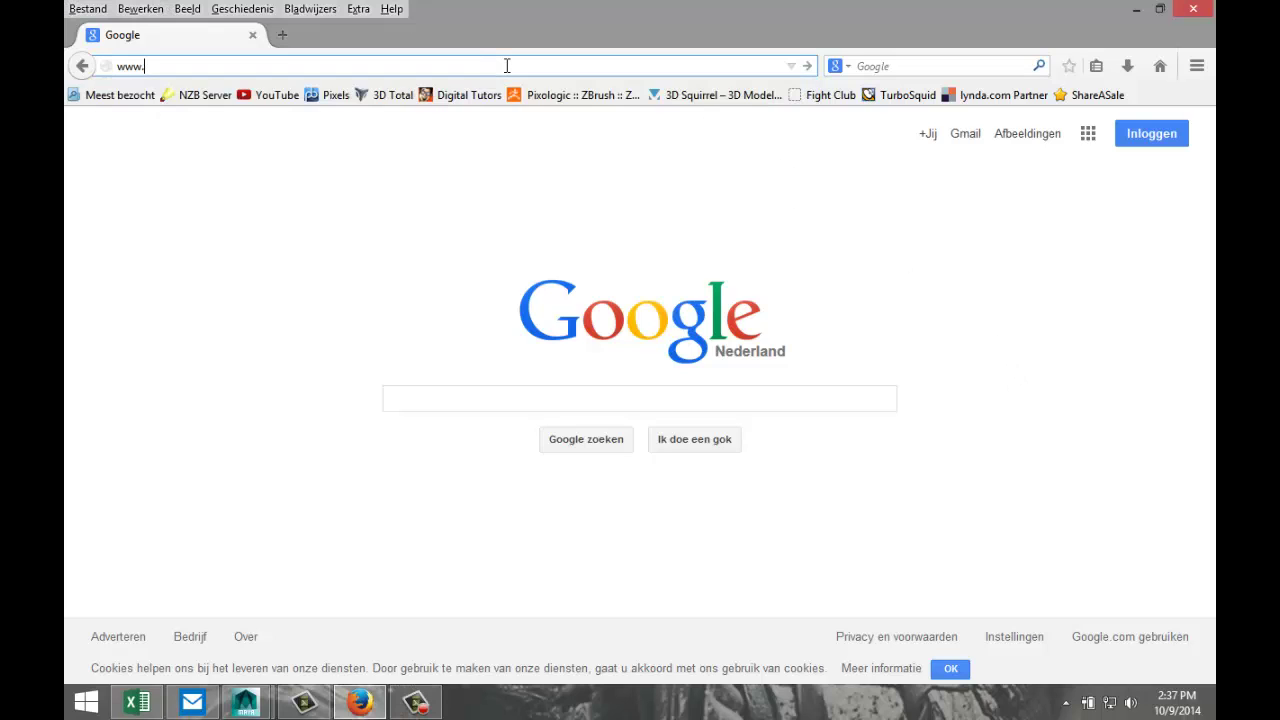
type("pixels-foru")
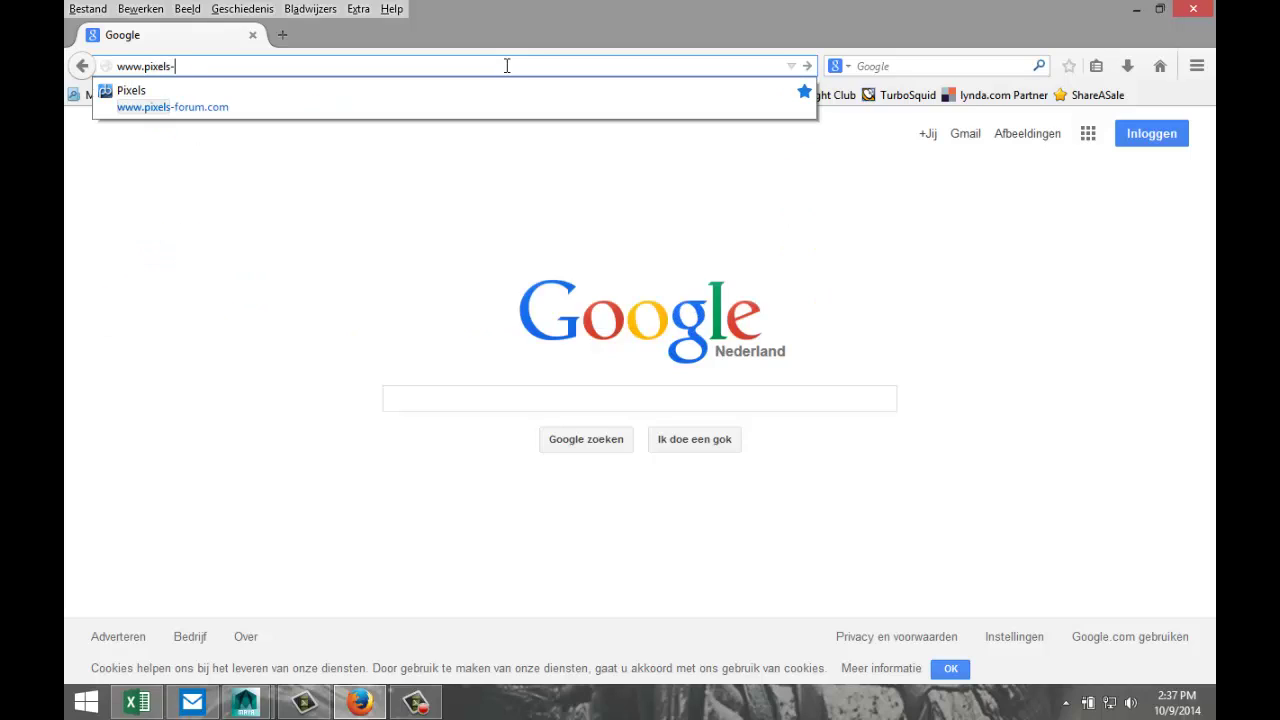
type("m.co")
type("m")
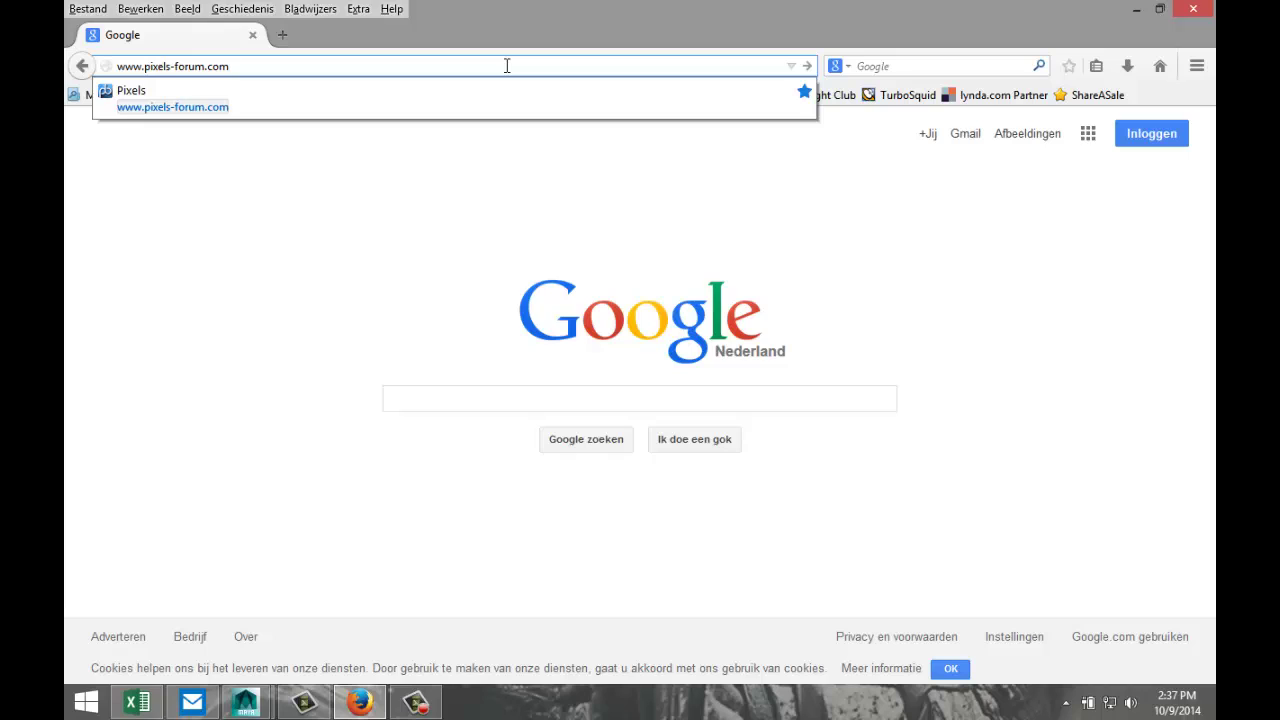
key("Return")
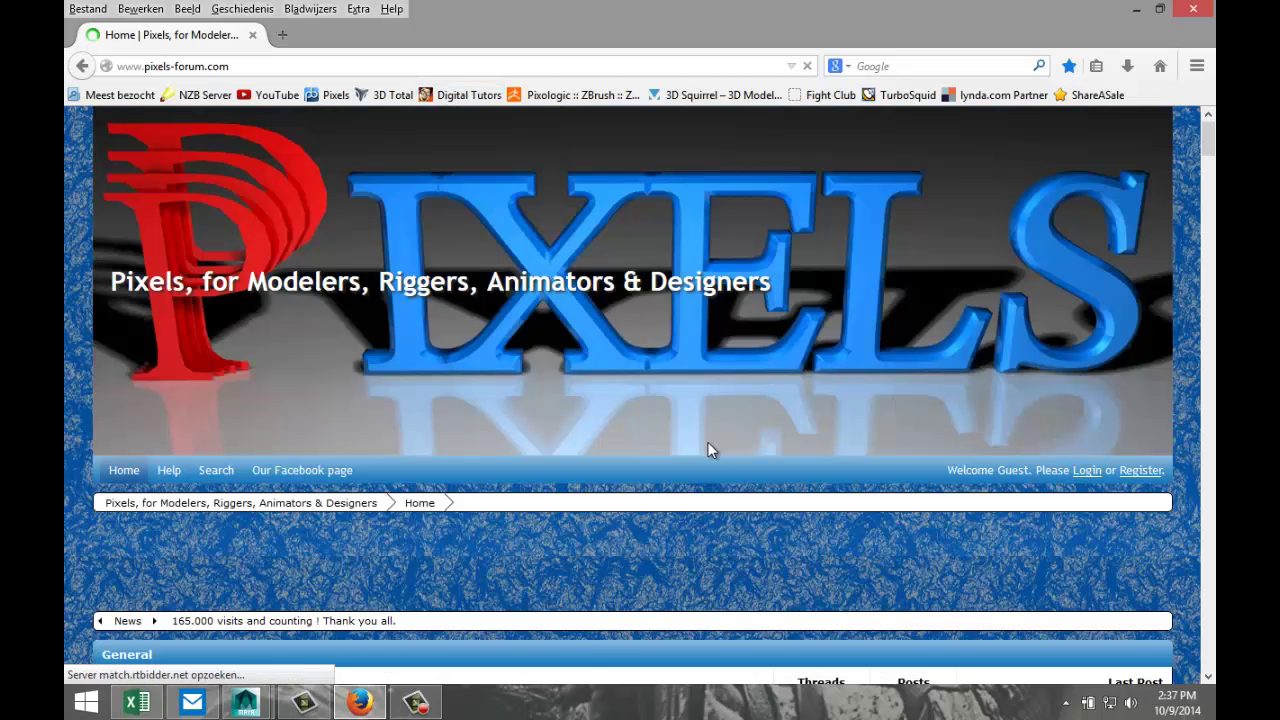
Step: Go to the forum's Free Plugins board under Useful websites with cool stuff
scroll(712, 442, "down", 4)
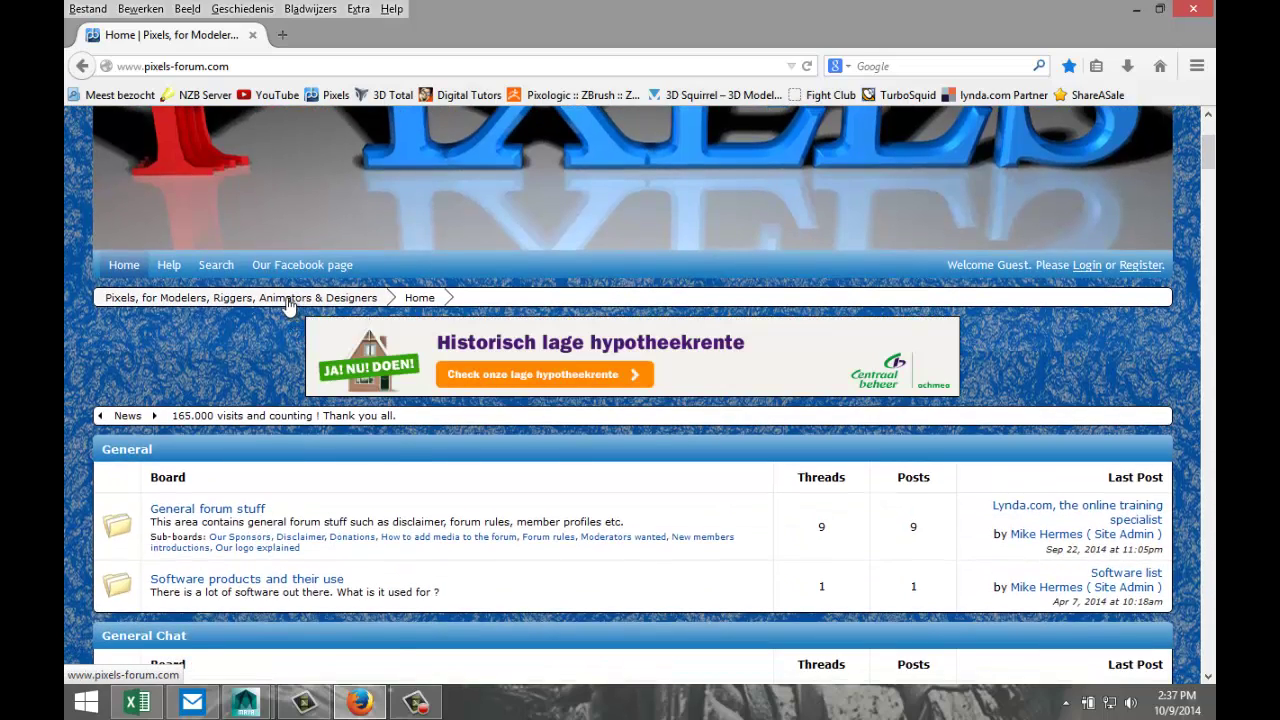
left_click(288, 297)
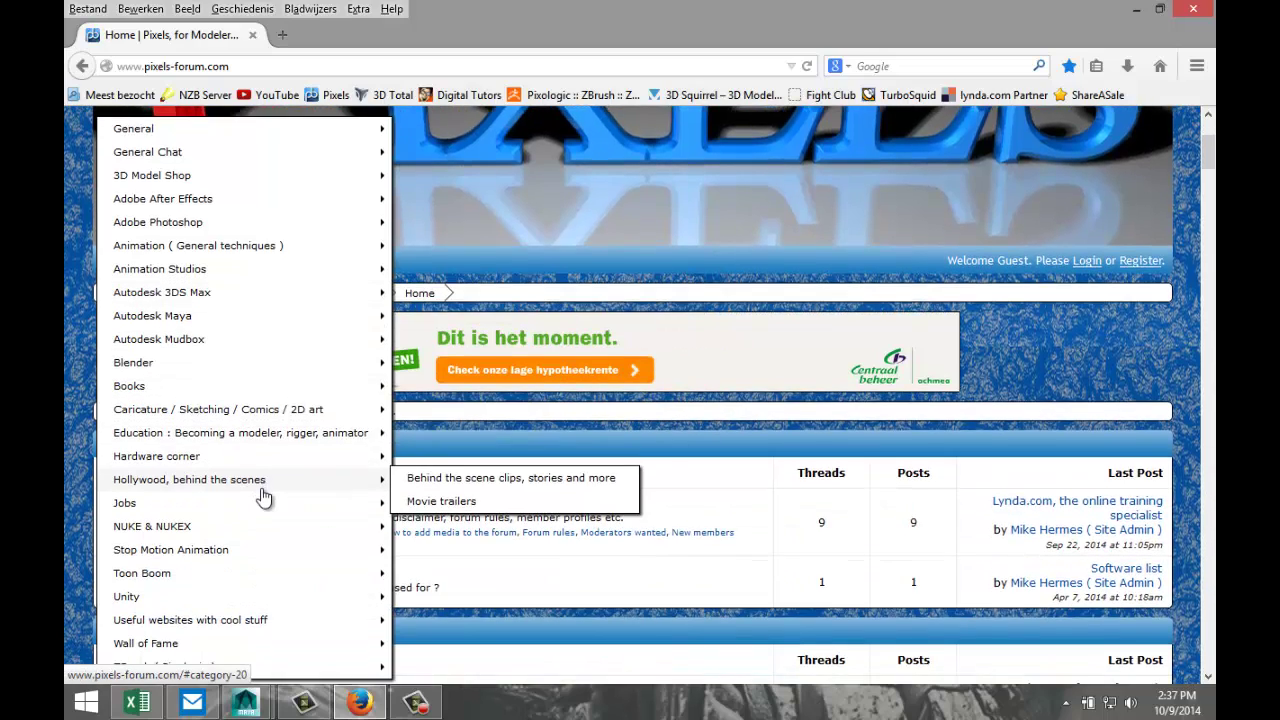
scroll(258, 500, "down", 2)
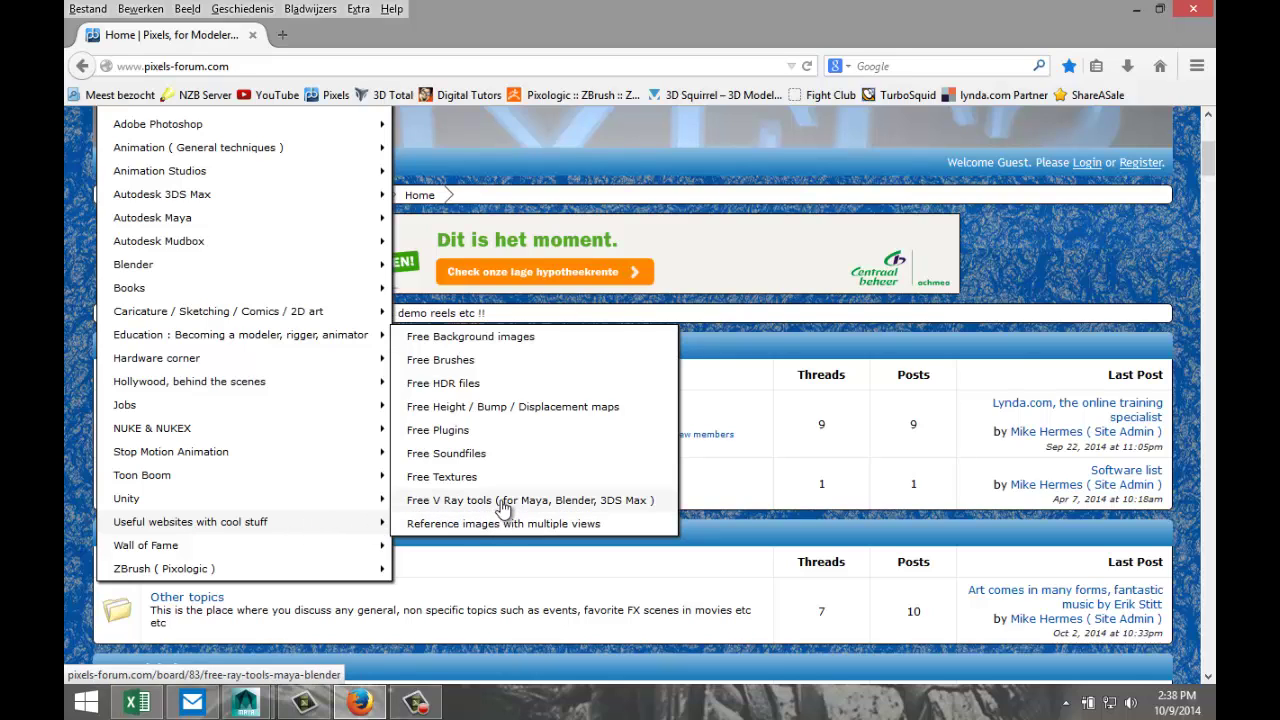
left_click(458, 435)
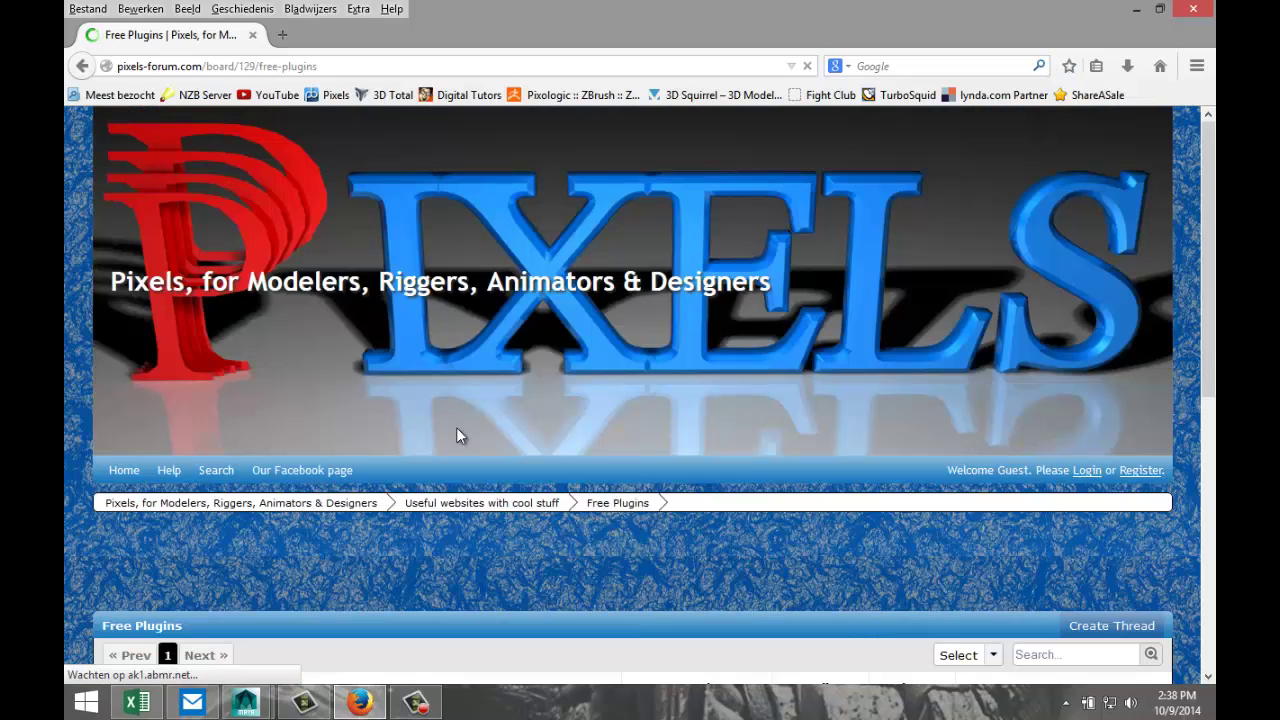
Step: Open the 'Get Maya 2012, 2013 or 2014 DMM Plugin for free' thread and scroll to its install steps
scroll(718, 470, "down", 2)
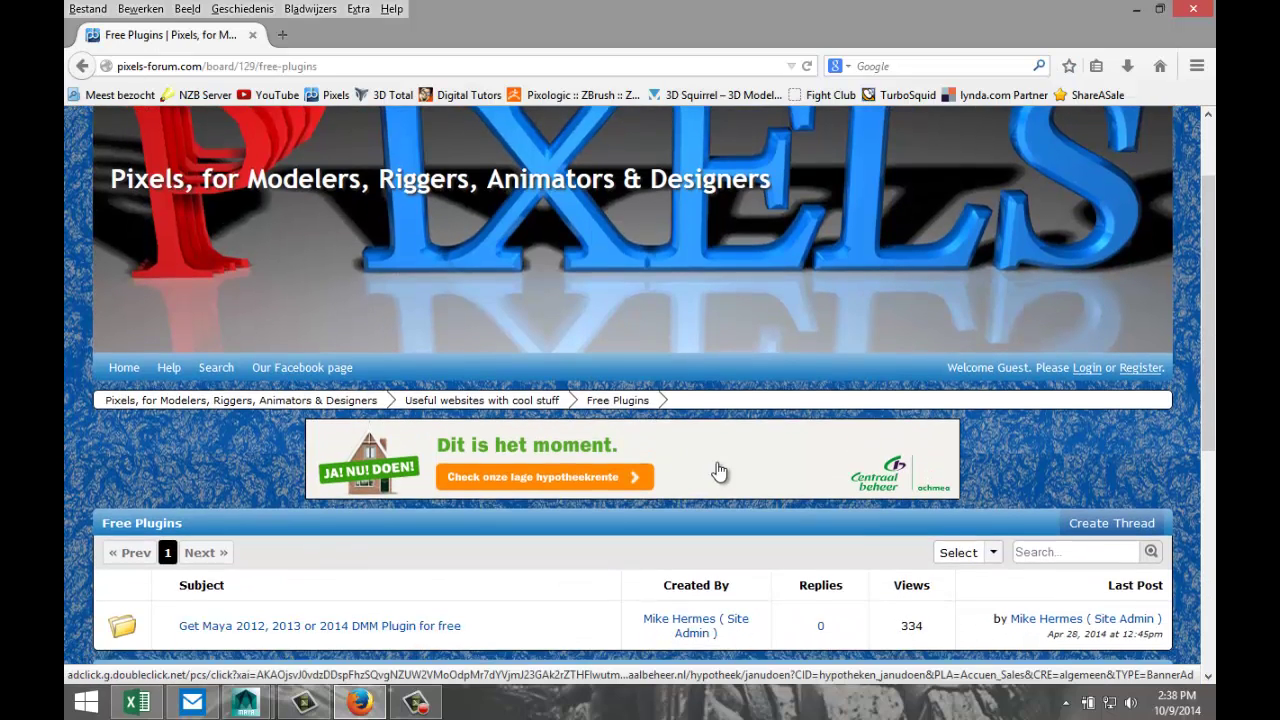
scroll(718, 470, "down", 2)
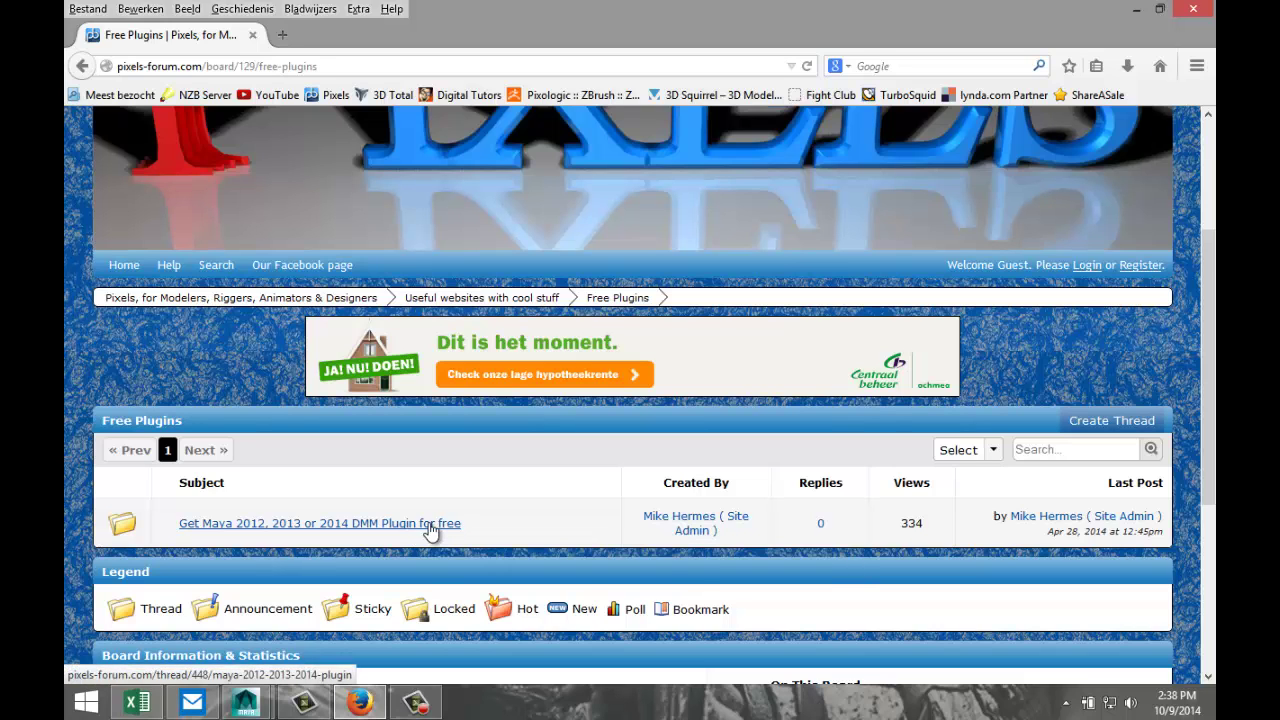
left_click(431, 530)
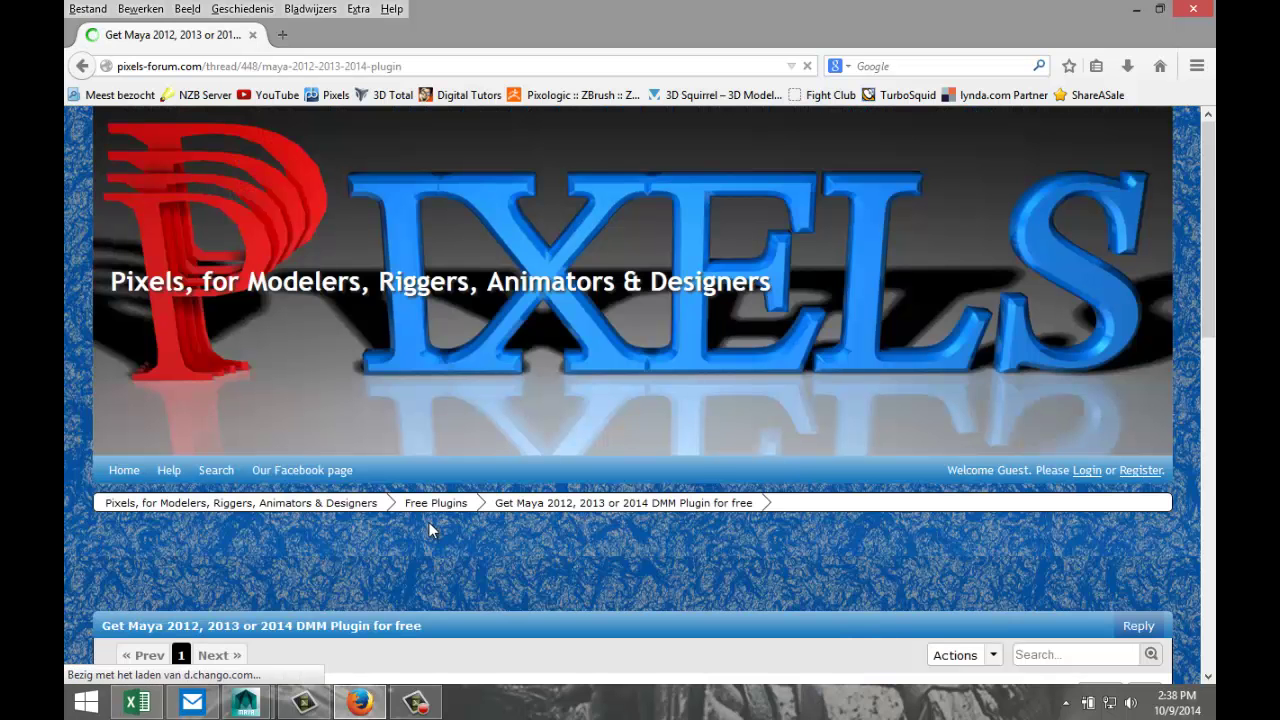
scroll(488, 433, "down", 2)
scroll(504, 427, "down", 4)
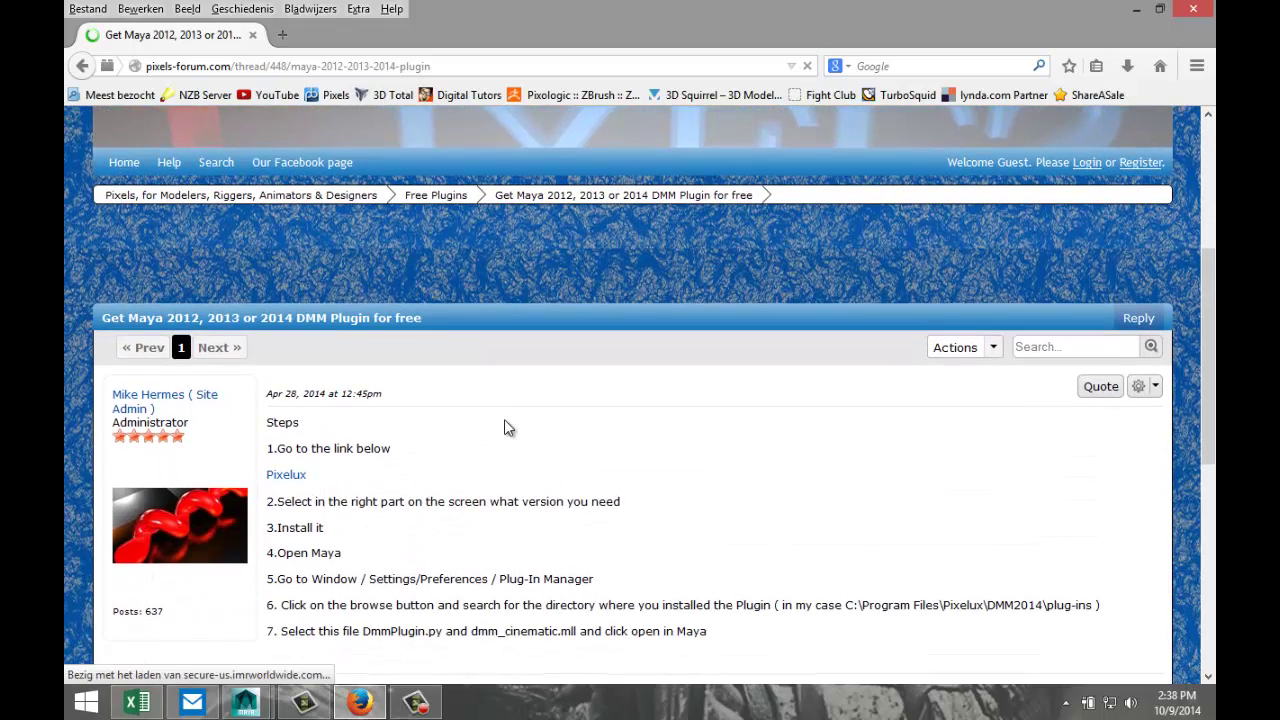
scroll(700, 428, "down", 2)
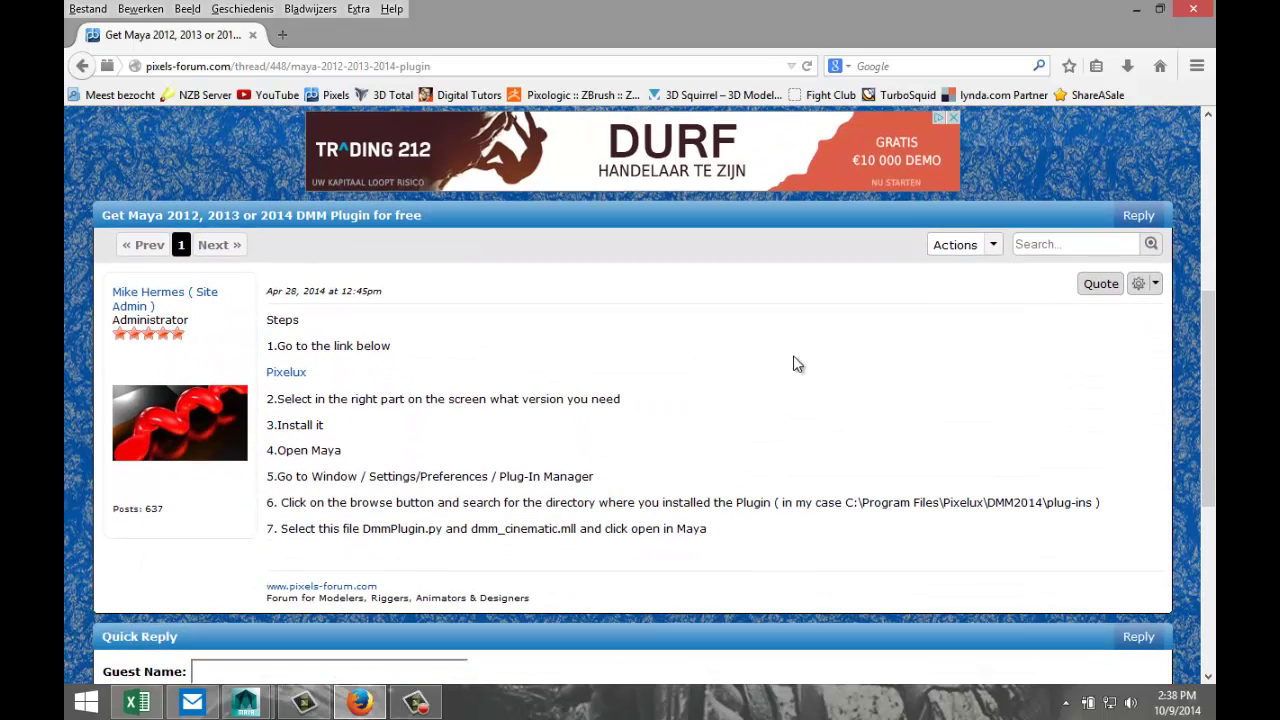
Step: From the Pixelux DMM page, save the Maya 2014 Windows 64-bit installer dmmPluginforMaya2014-1.1.8.exe
left_click(288, 378)
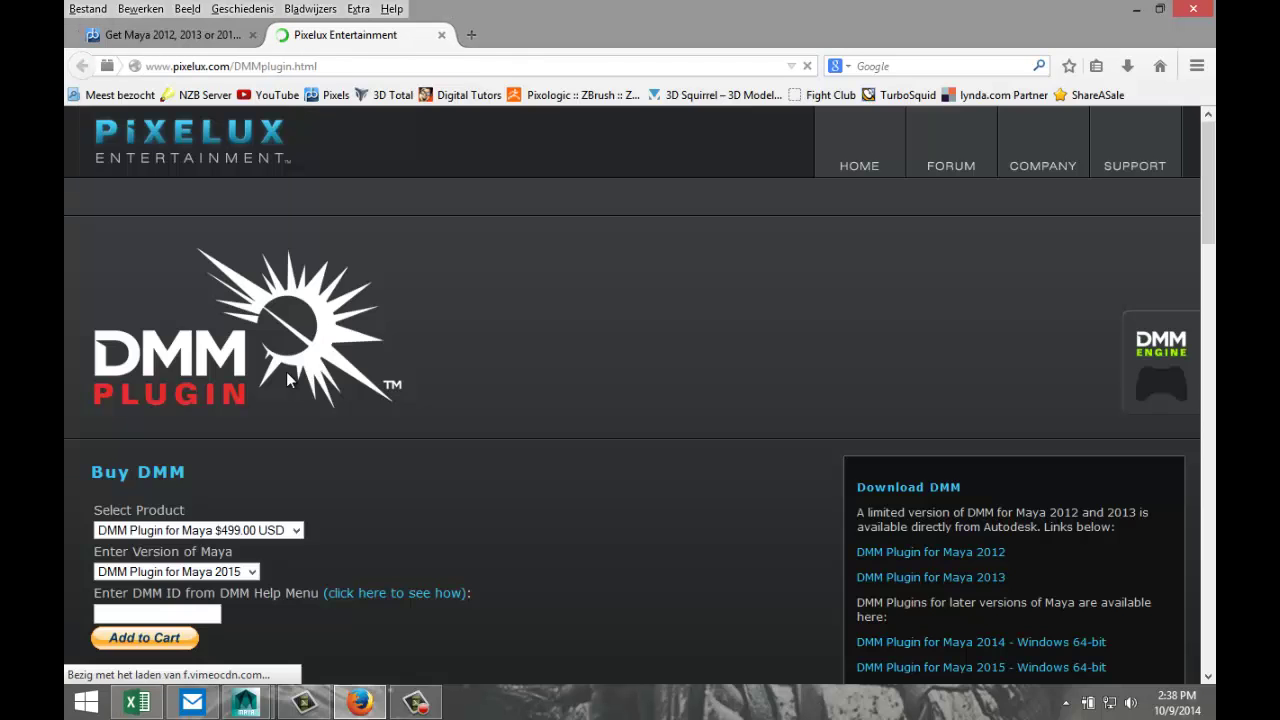
scroll(543, 410, "down", 2)
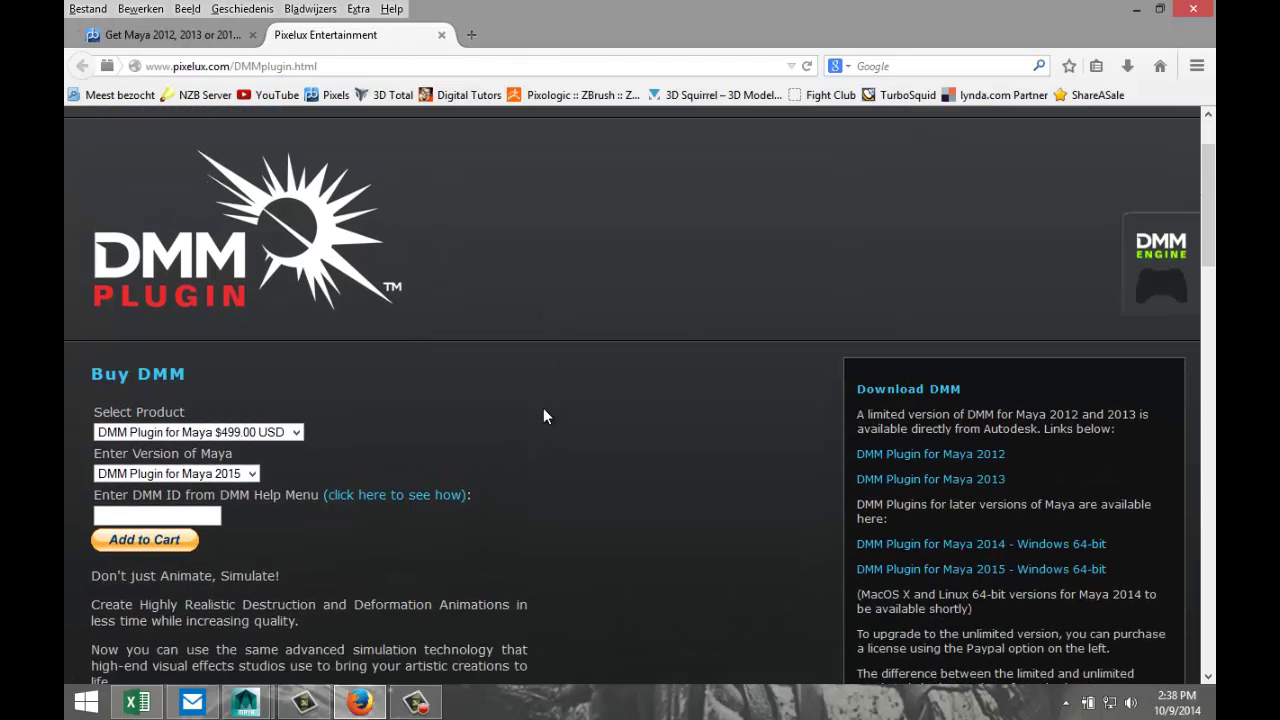
scroll(543, 414, "down", 2)
scroll(616, 374, "down", 2)
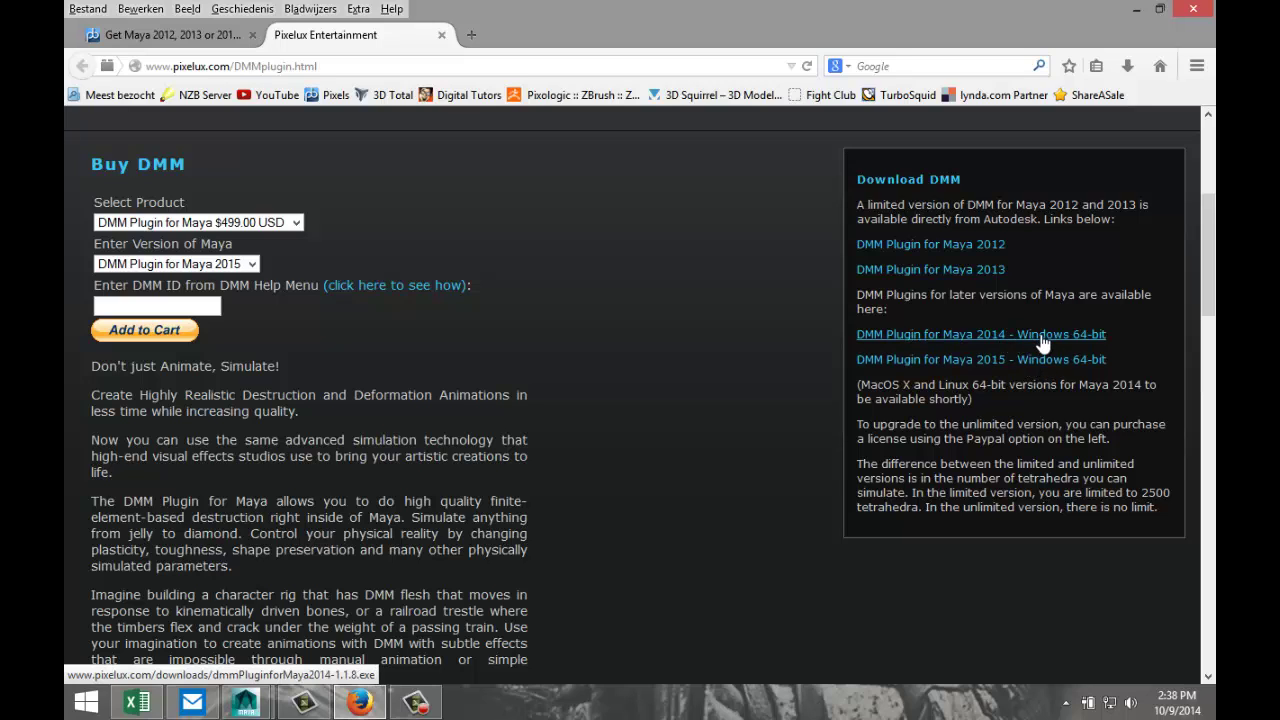
left_click(1000, 340)
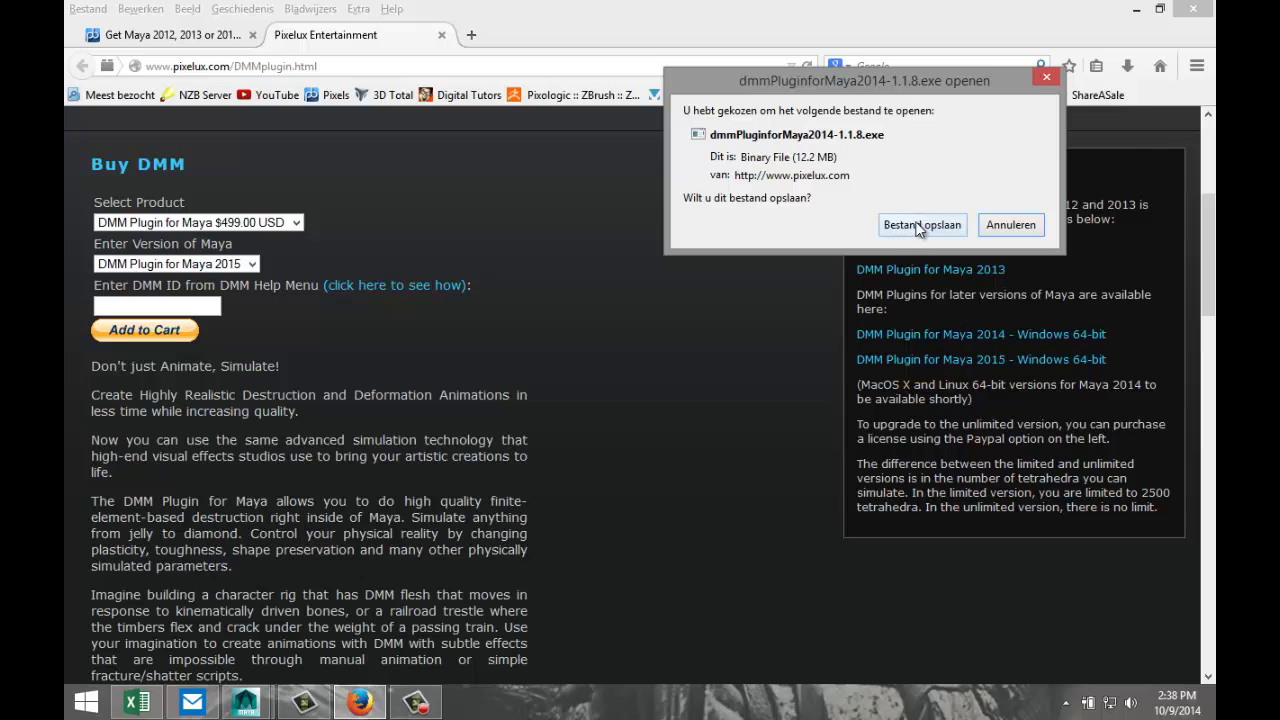
left_click(919, 226)
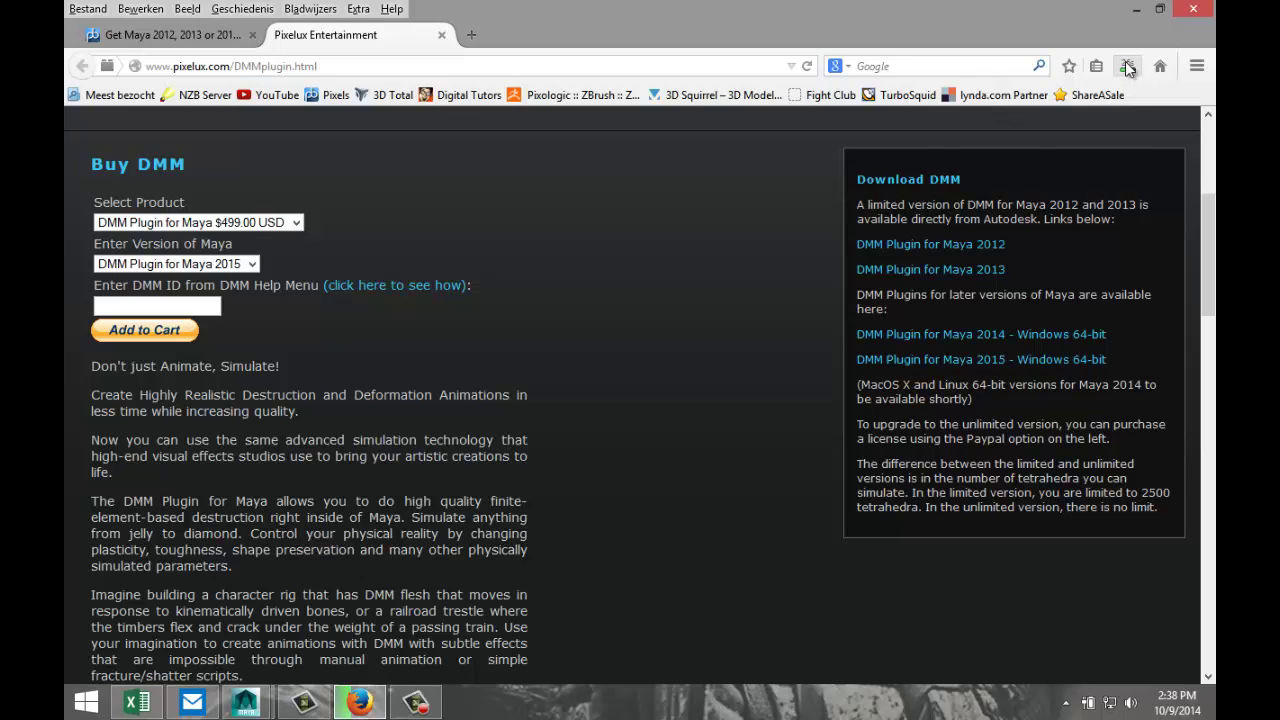
Step: Open the finished 12.2 MB dmmPluginforMaya2014 installer from Firefox's Downloads panel
left_click(1127, 67)
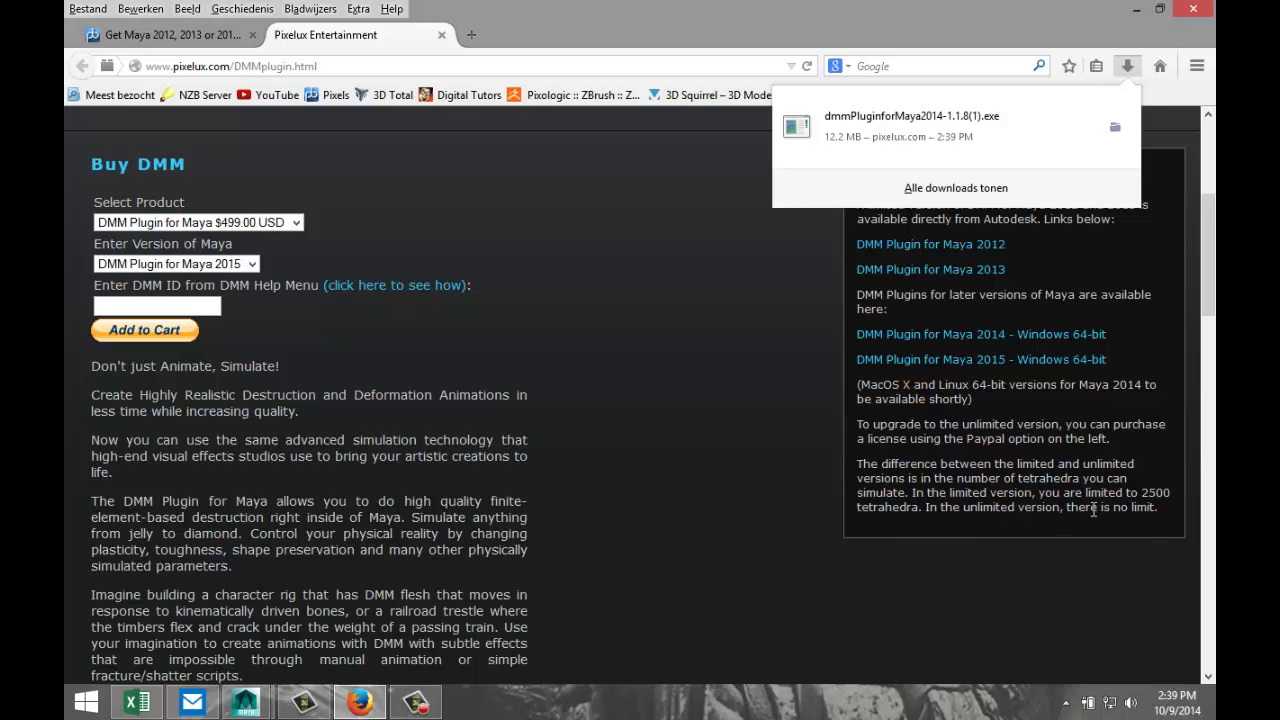
left_click(902, 118)
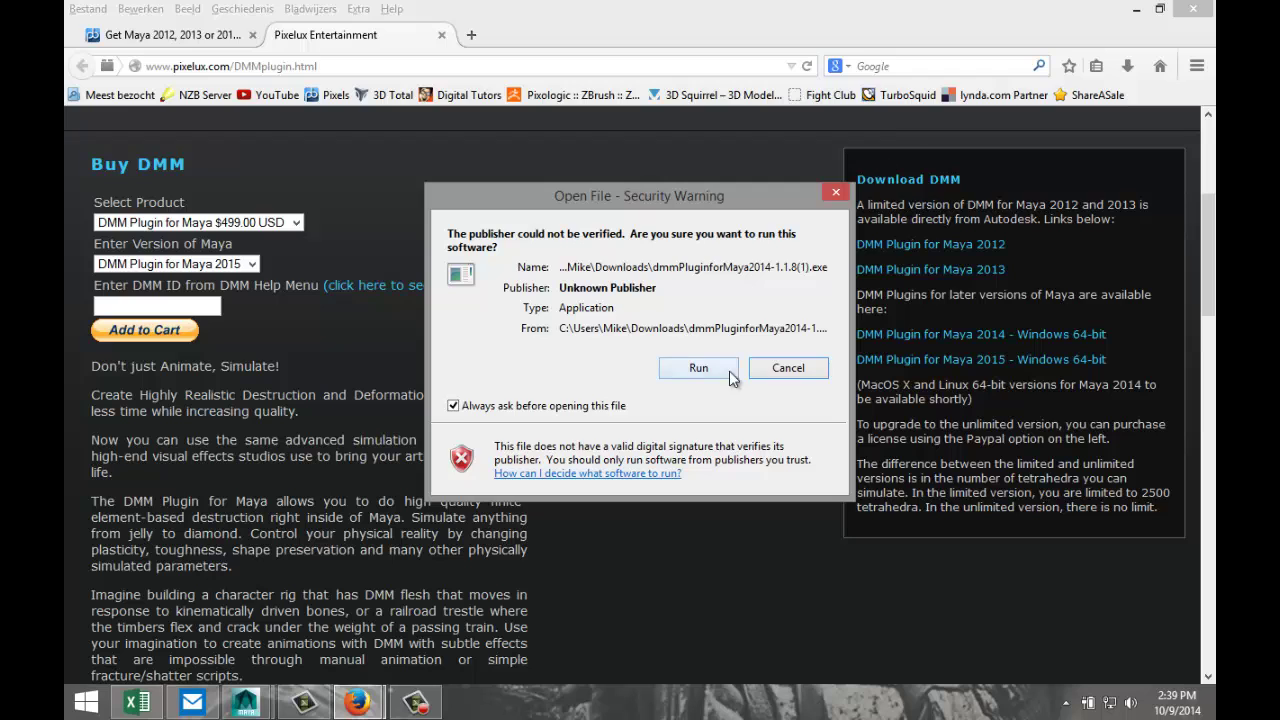
Step: Run the DMM installer through Modify and Typical setup to C:\Program Files\Pixelux\DMM2014\, then finish
left_click(700, 368)
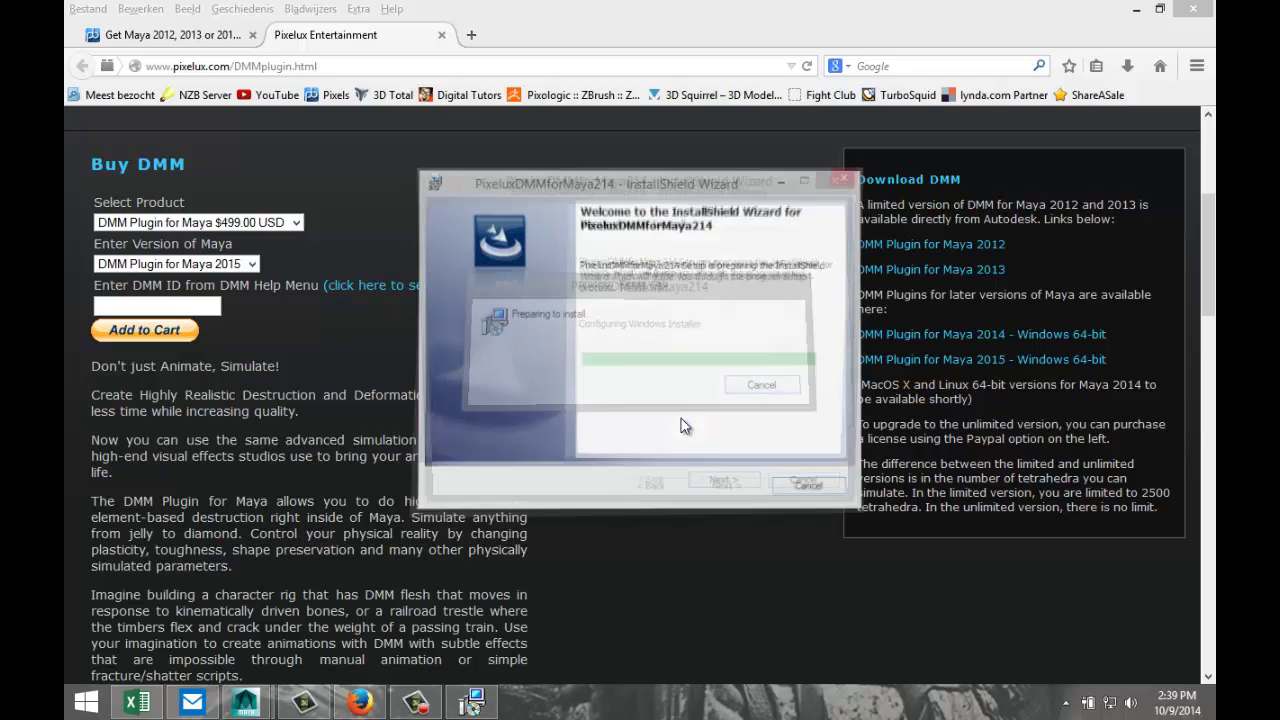
left_click(738, 497)
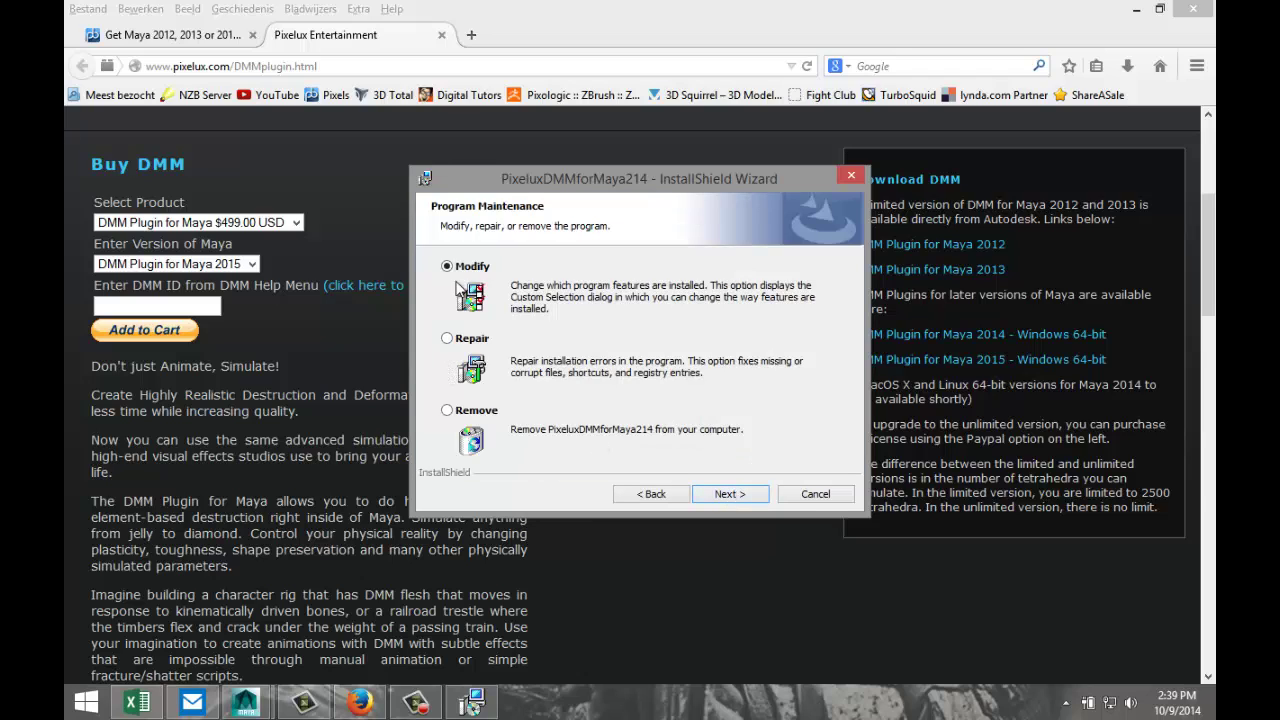
left_click(748, 497)
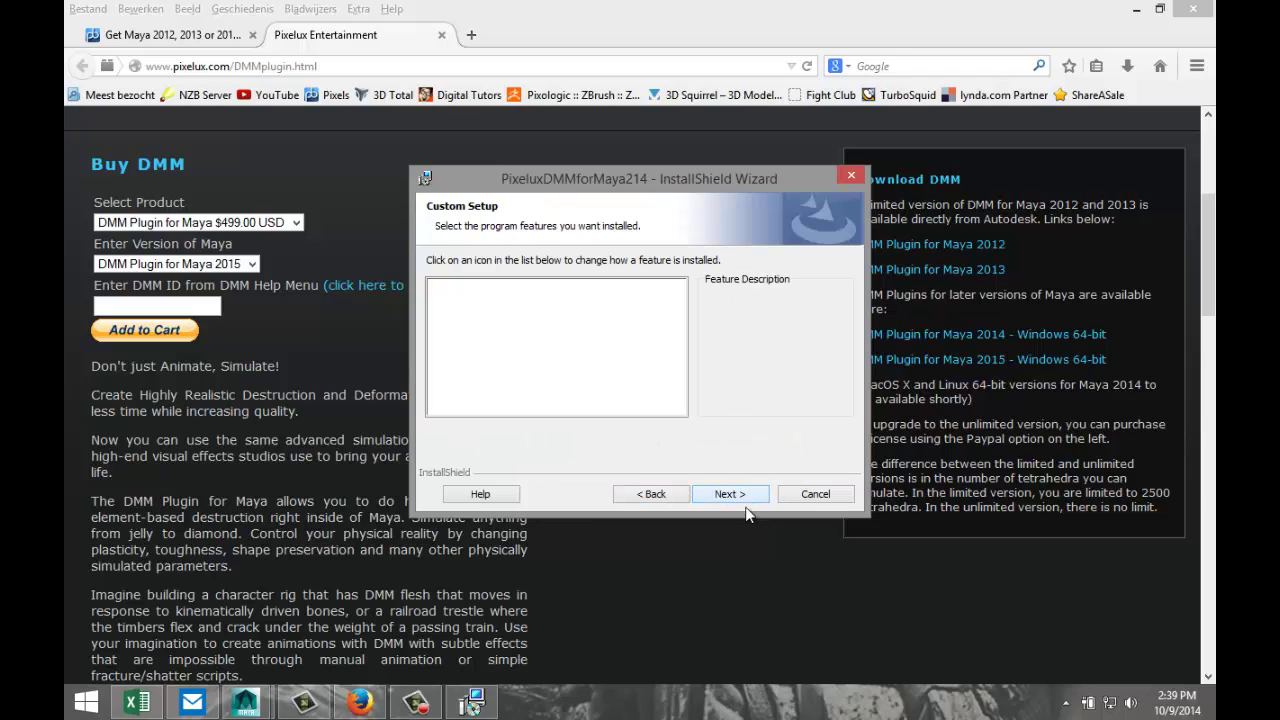
left_click(742, 492)
left_click(741, 495)
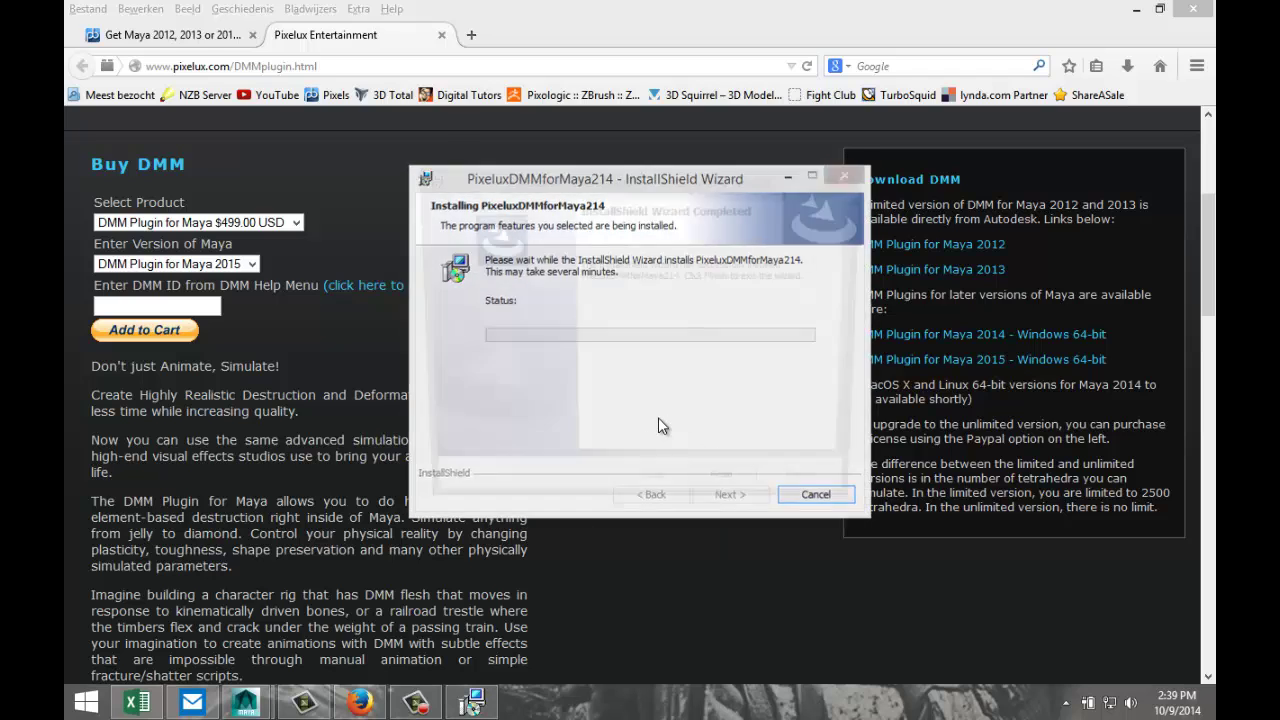
left_click(727, 498)
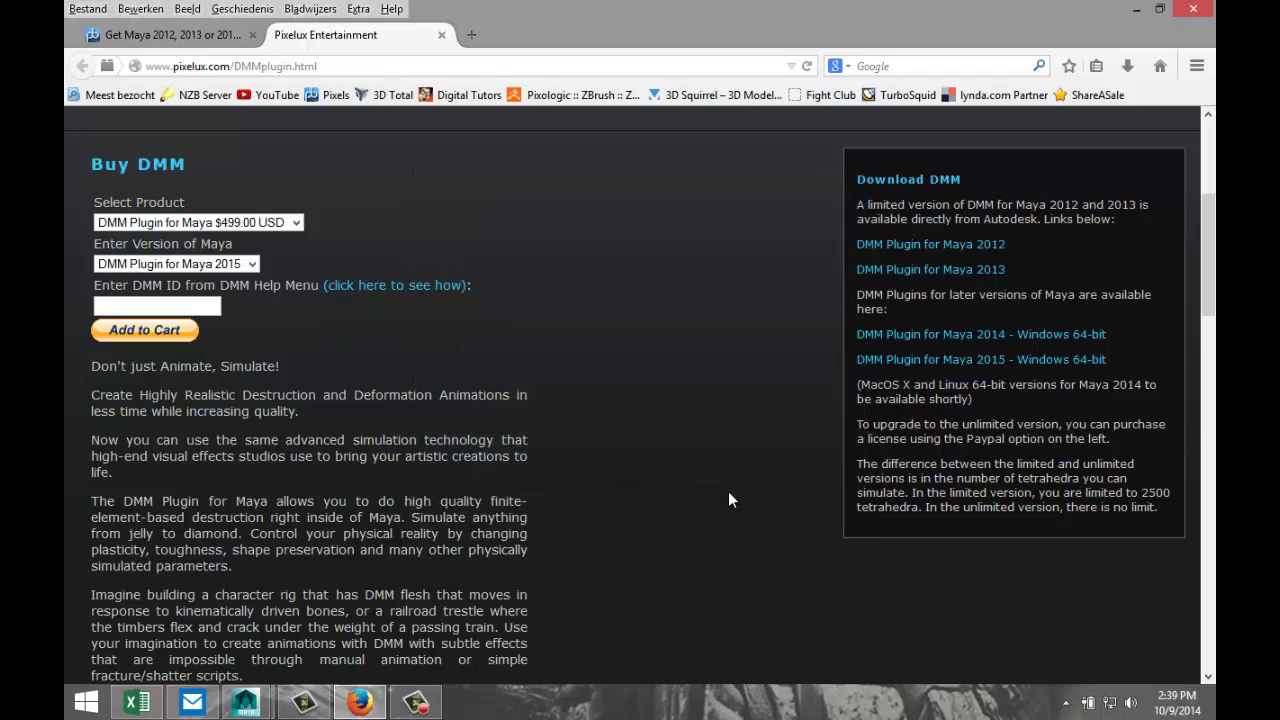
mouse_move(246, 703)
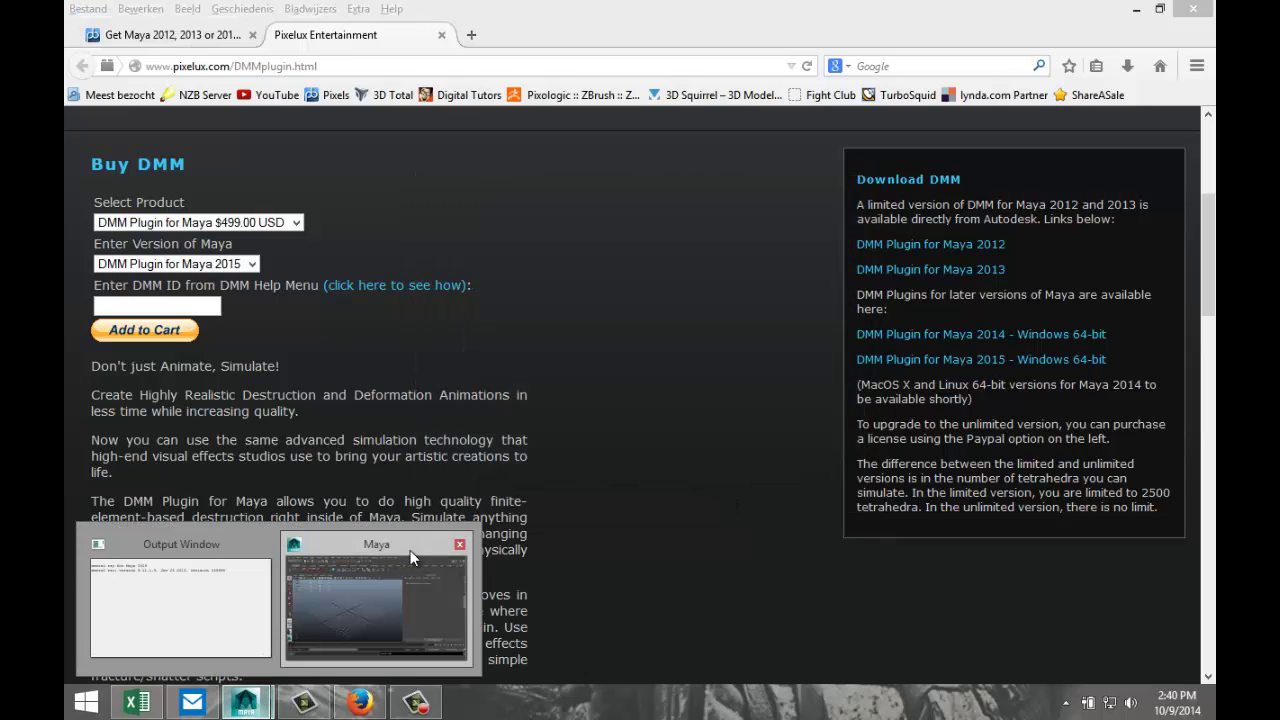
Step: Open Maya's Plug-in Manager via Window > Settings/Preferences
left_click(410, 550)
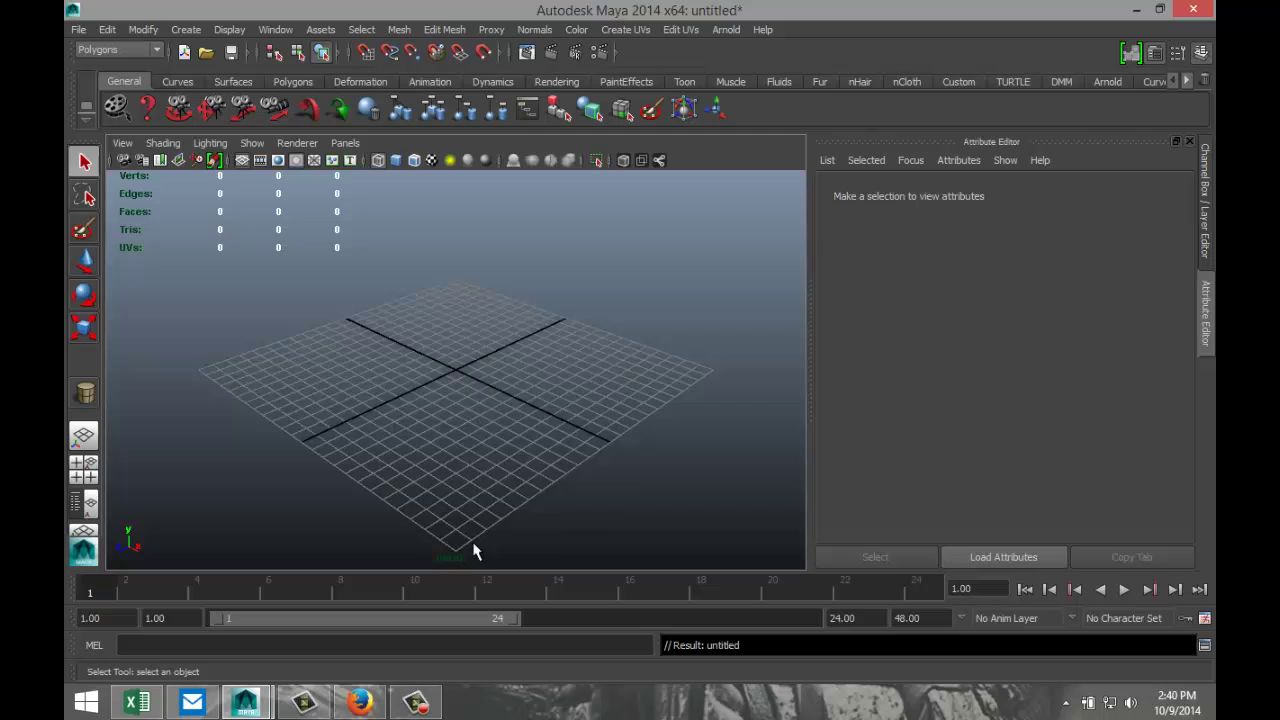
left_click(275, 29)
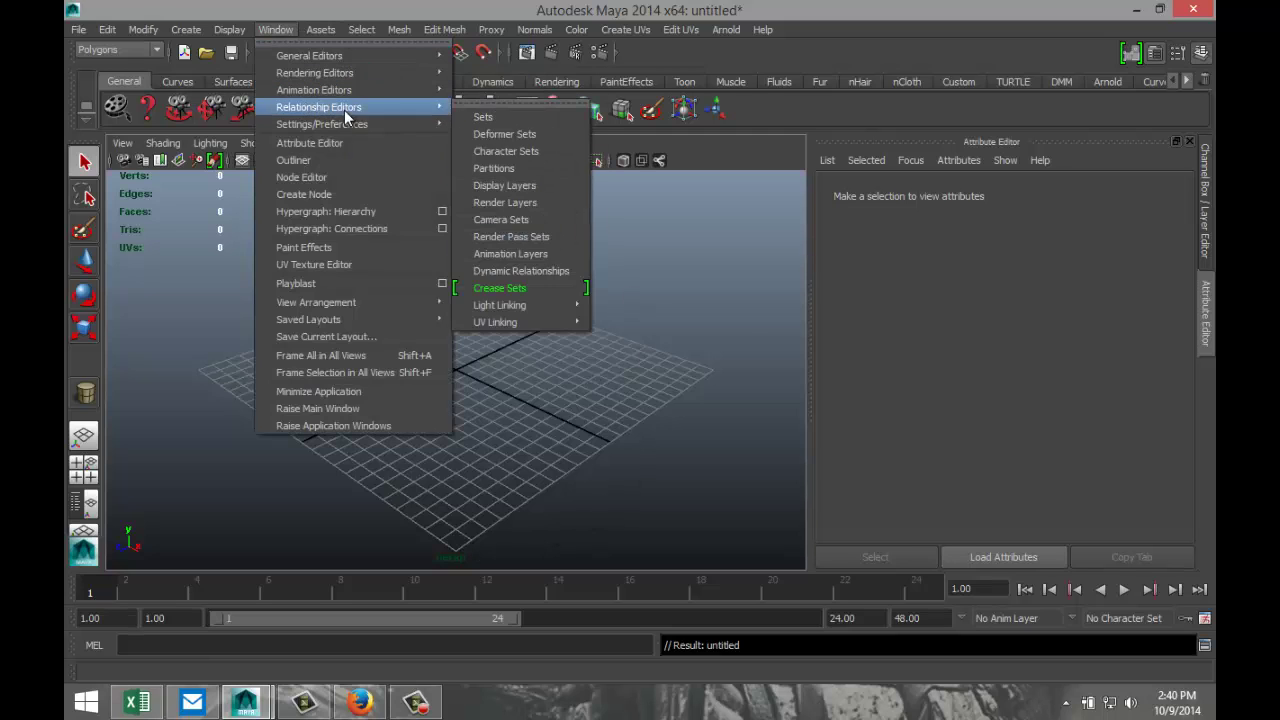
mouse_move(322, 124)
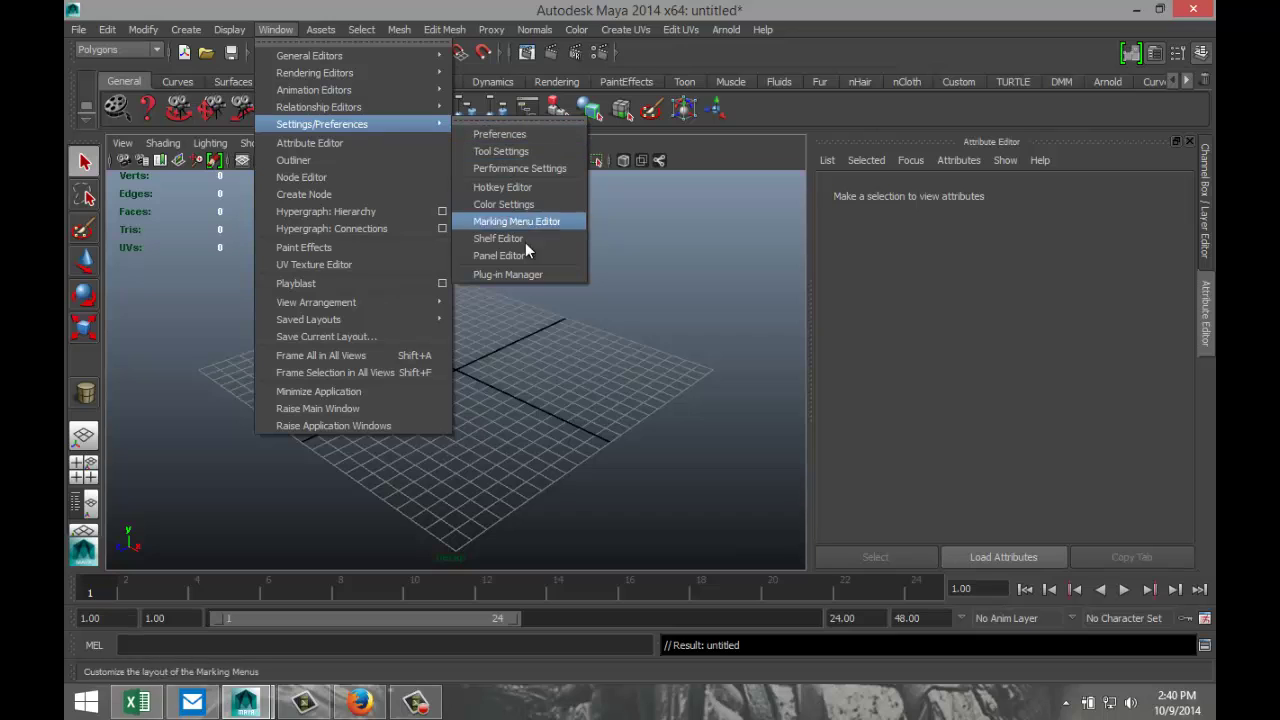
left_click(550, 275)
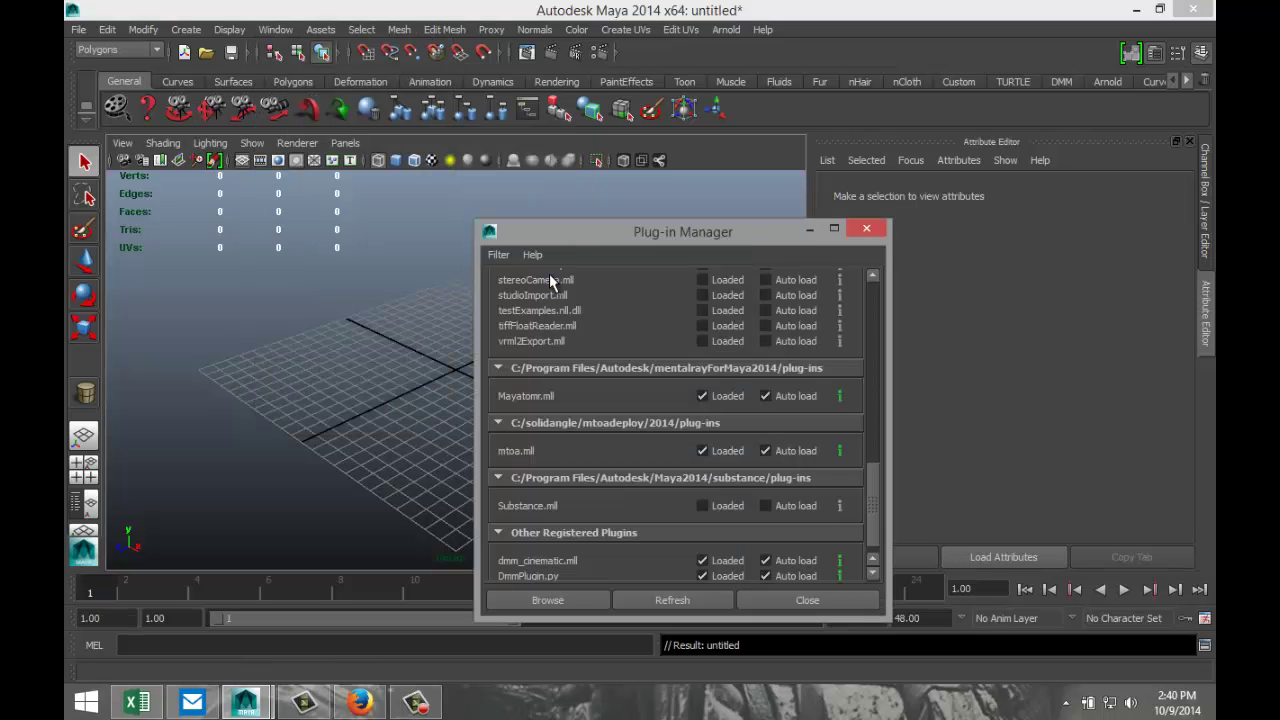
Step: Load dmm_cinematic.mll from C:\Program Files\Pixelux\DMM2014\plug-ins
left_click(564, 602)
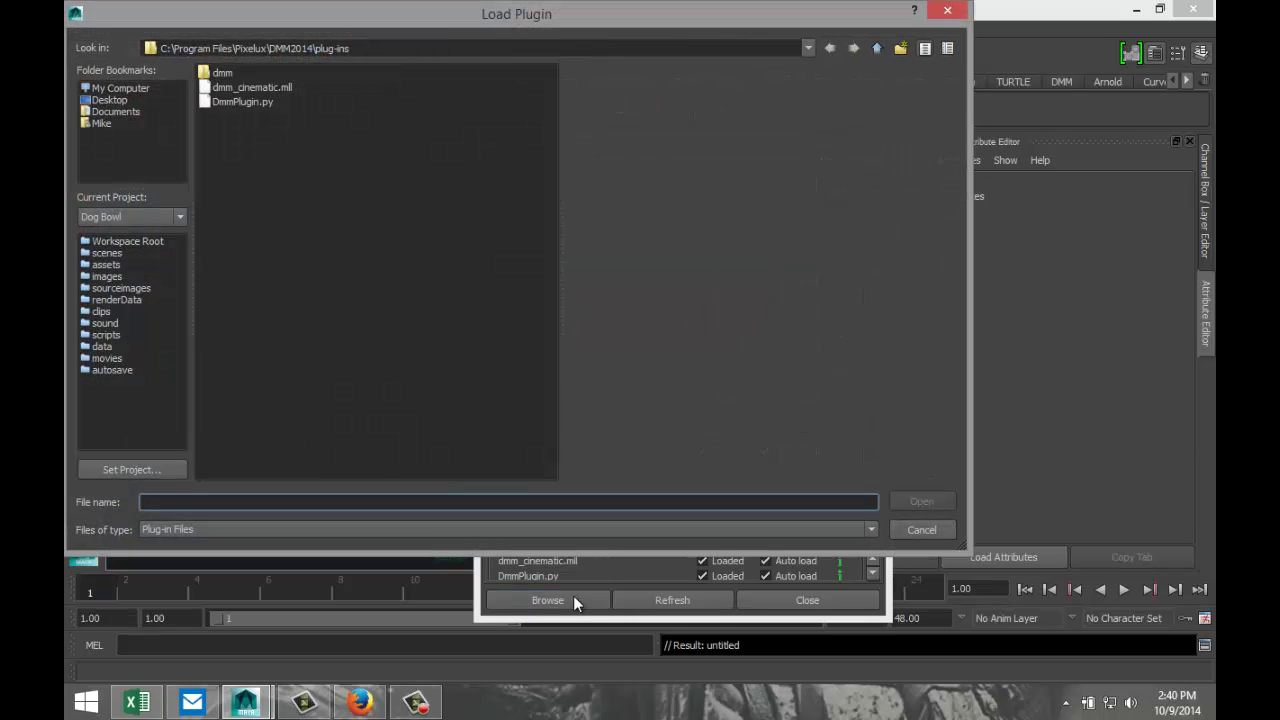
left_click(120, 89)
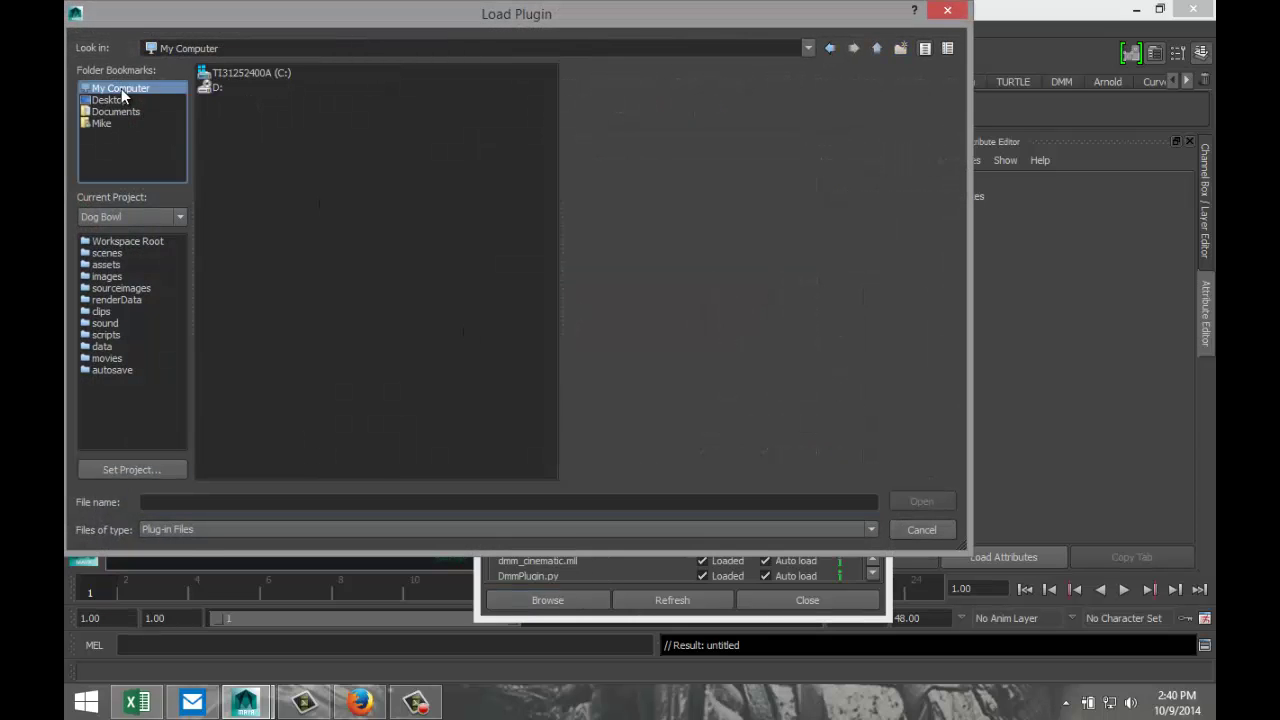
double_click(238, 78)
double_click(256, 101)
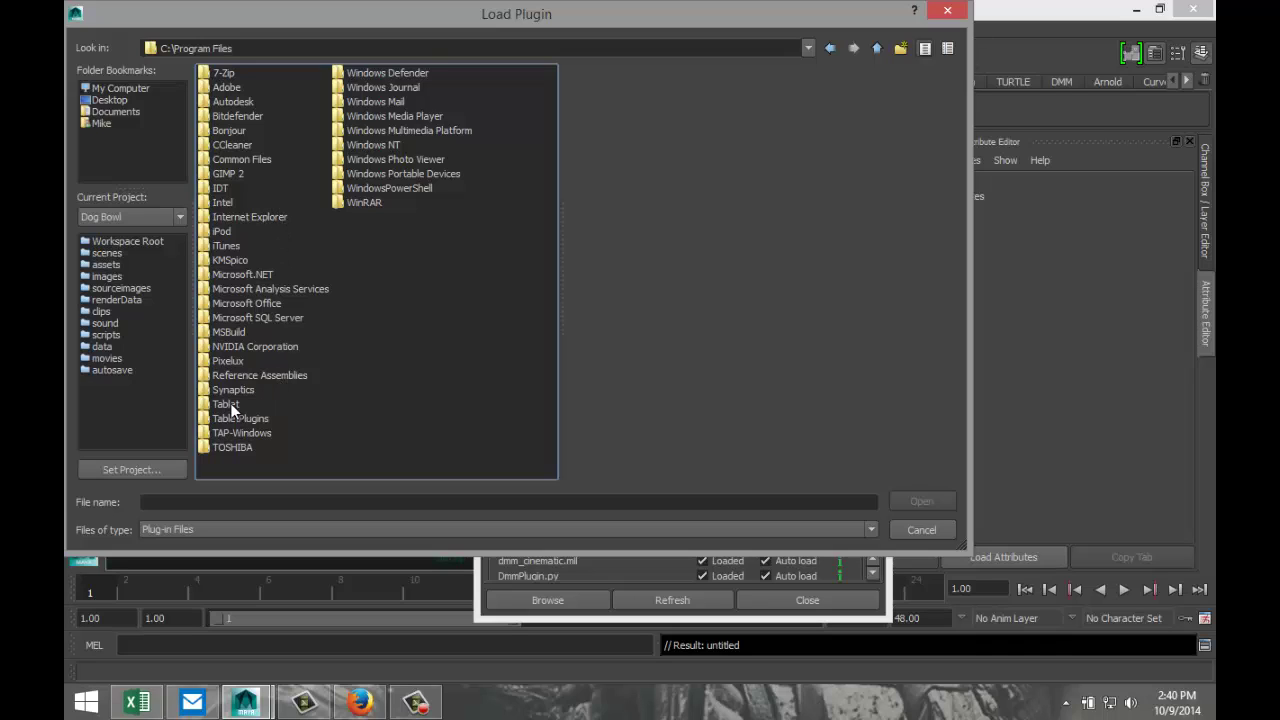
double_click(233, 361)
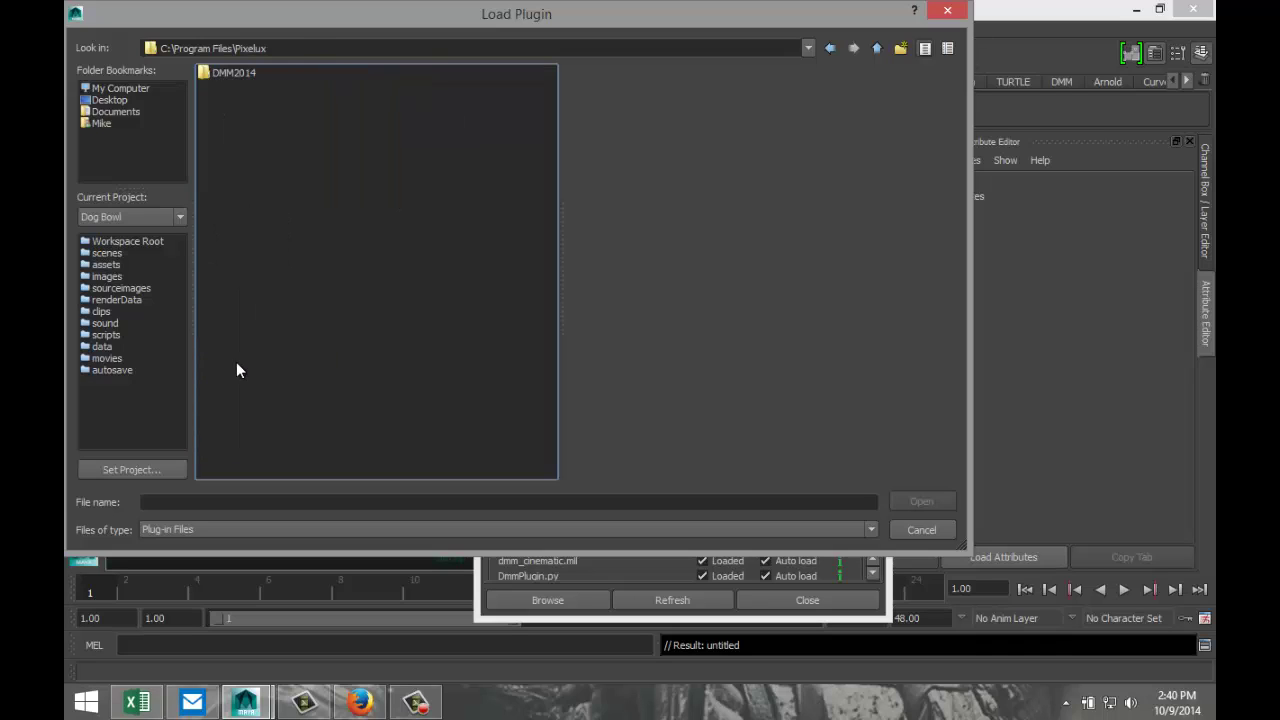
double_click(250, 80)
double_click(239, 72)
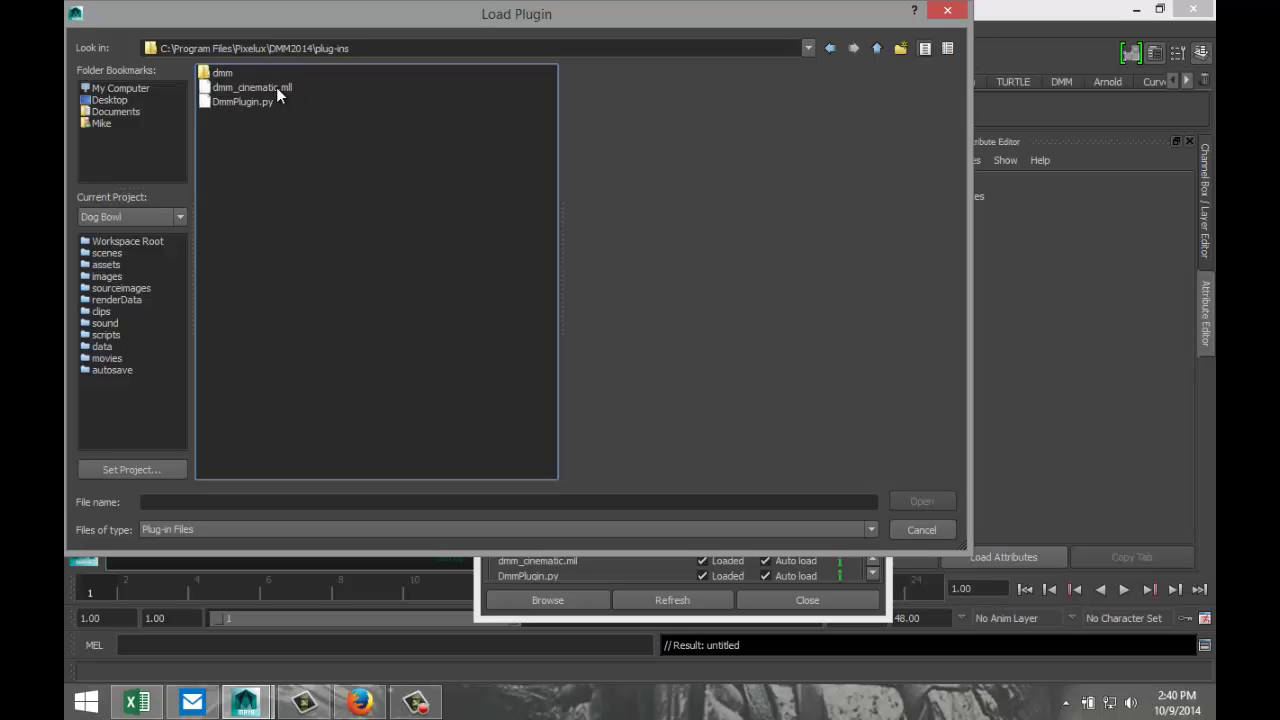
left_click(278, 88)
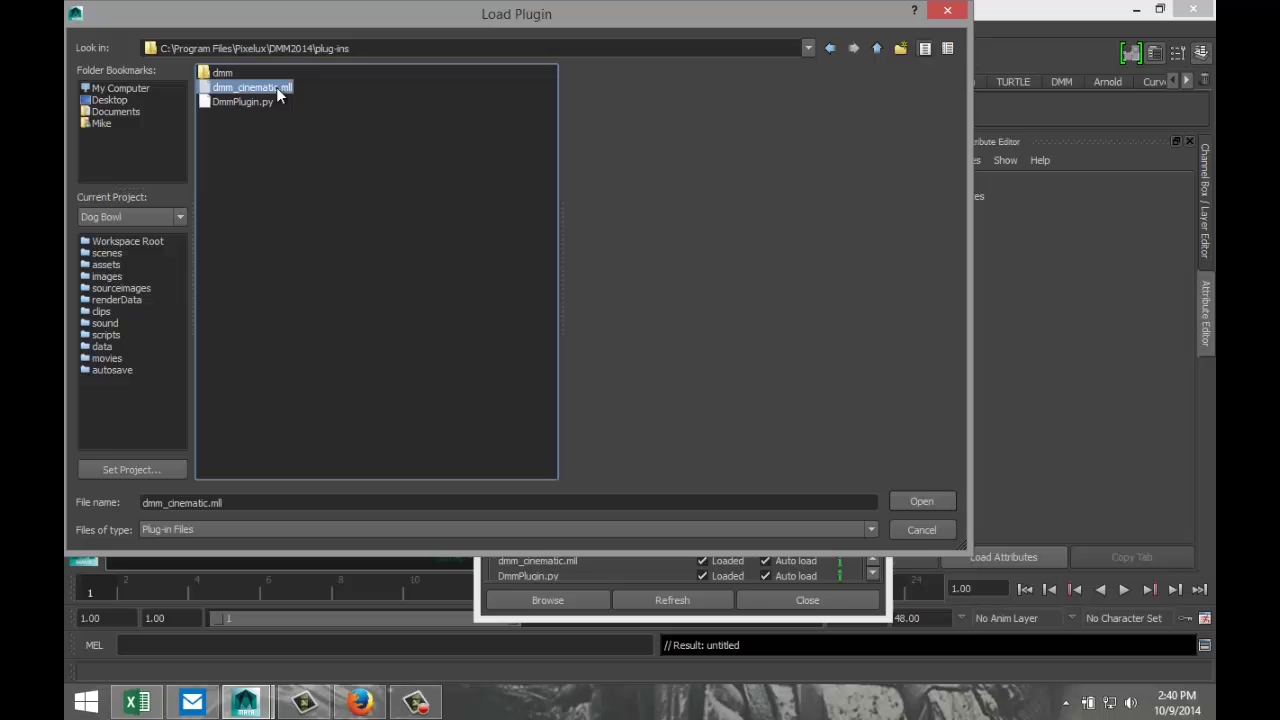
left_click(923, 502)
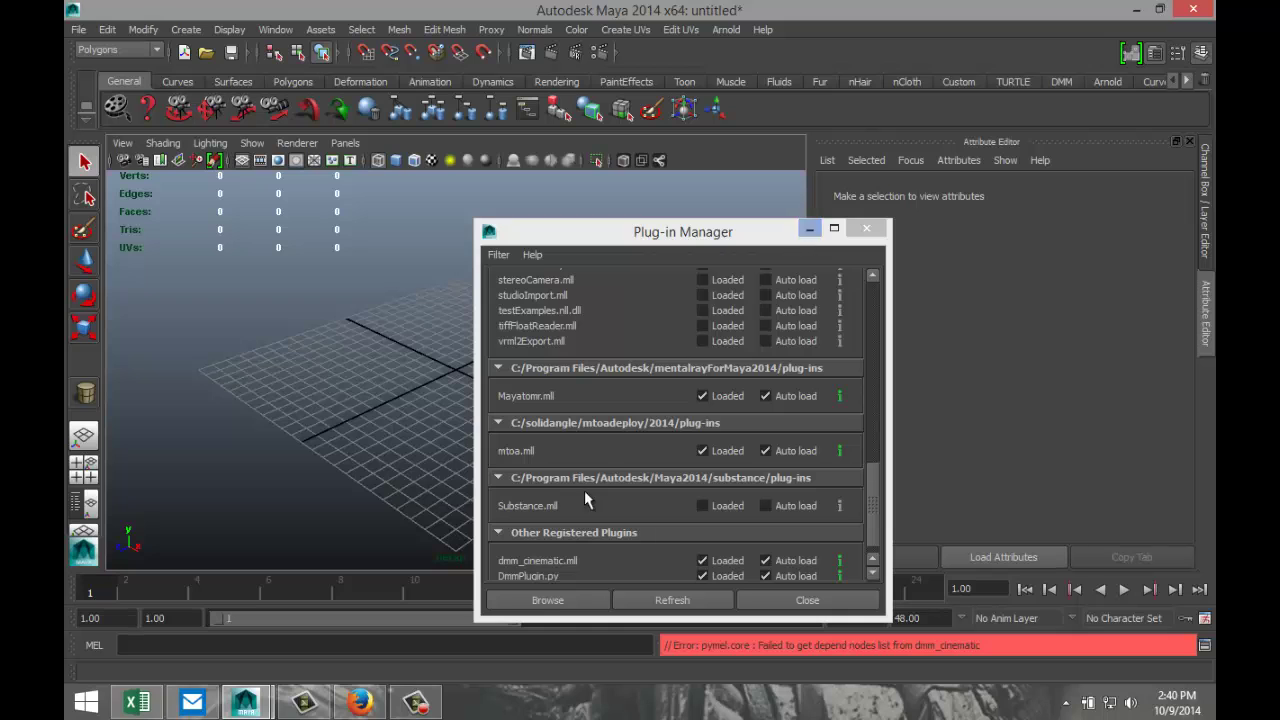
Step: Load DmmPlugin.py from the same DMM2014 plug-ins folder
left_click(550, 600)
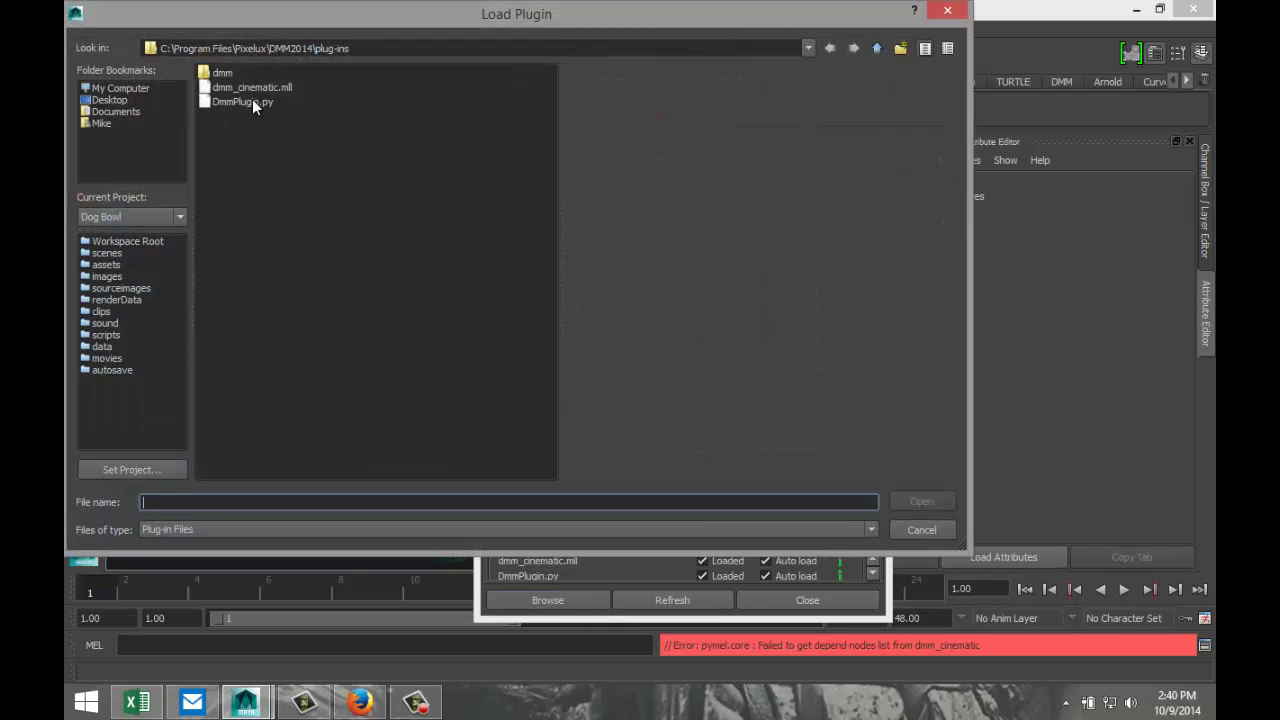
left_click(243, 101)
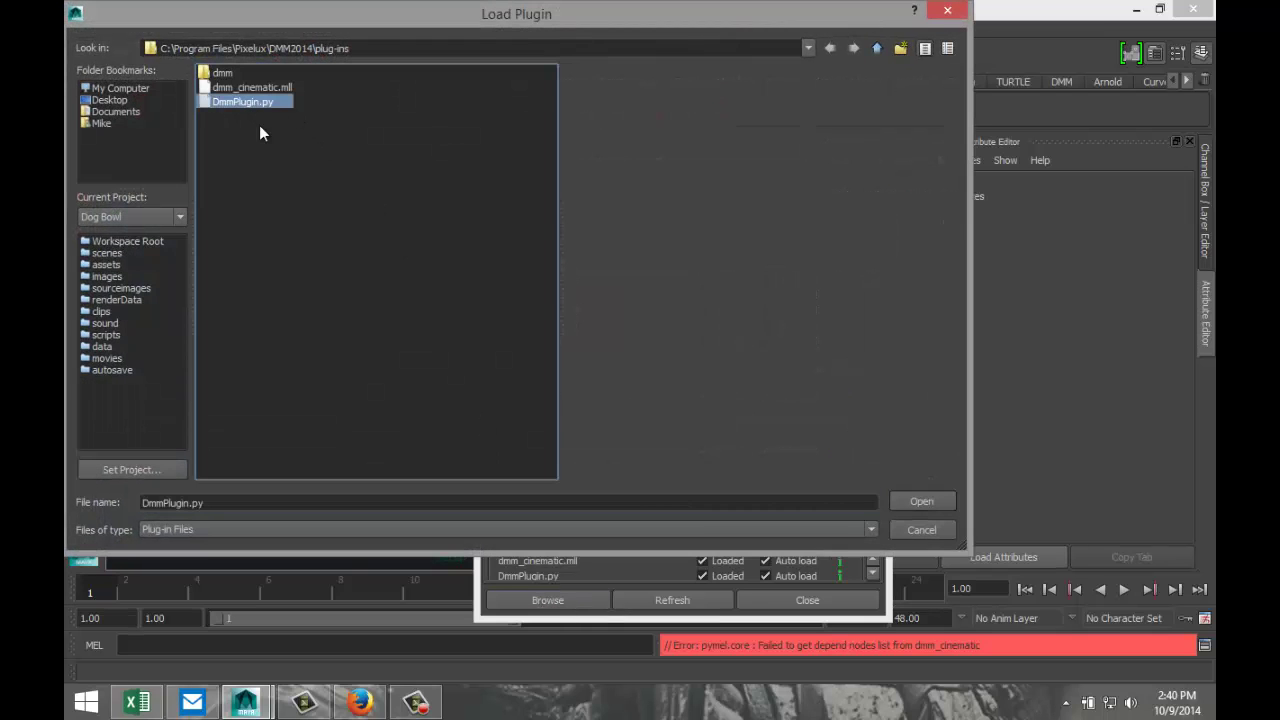
left_click(917, 503)
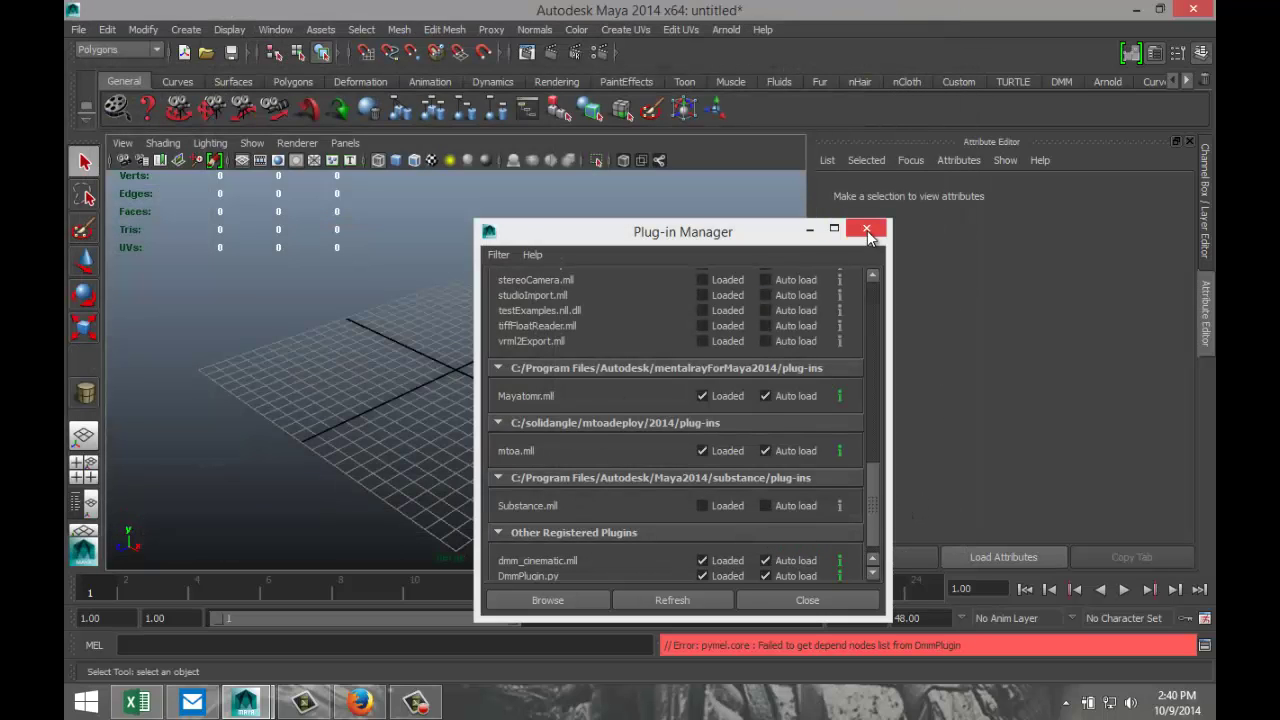
Step: Tick Auto load for DmmPlugin.py in the Plug-in Manager list
left_click(672, 603)
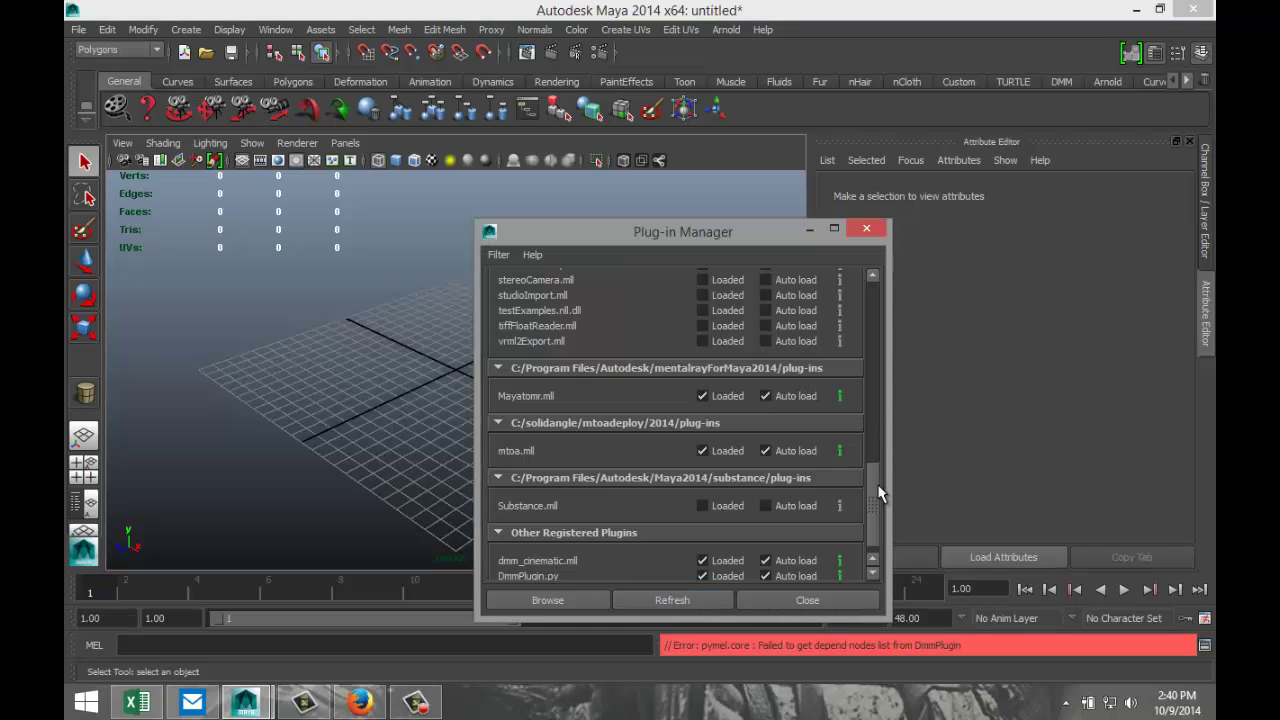
mouse_move(874, 493)
left_mouse_down()
mouse_move(892, 391)
mouse_move(902, 529)
left_mouse_up()
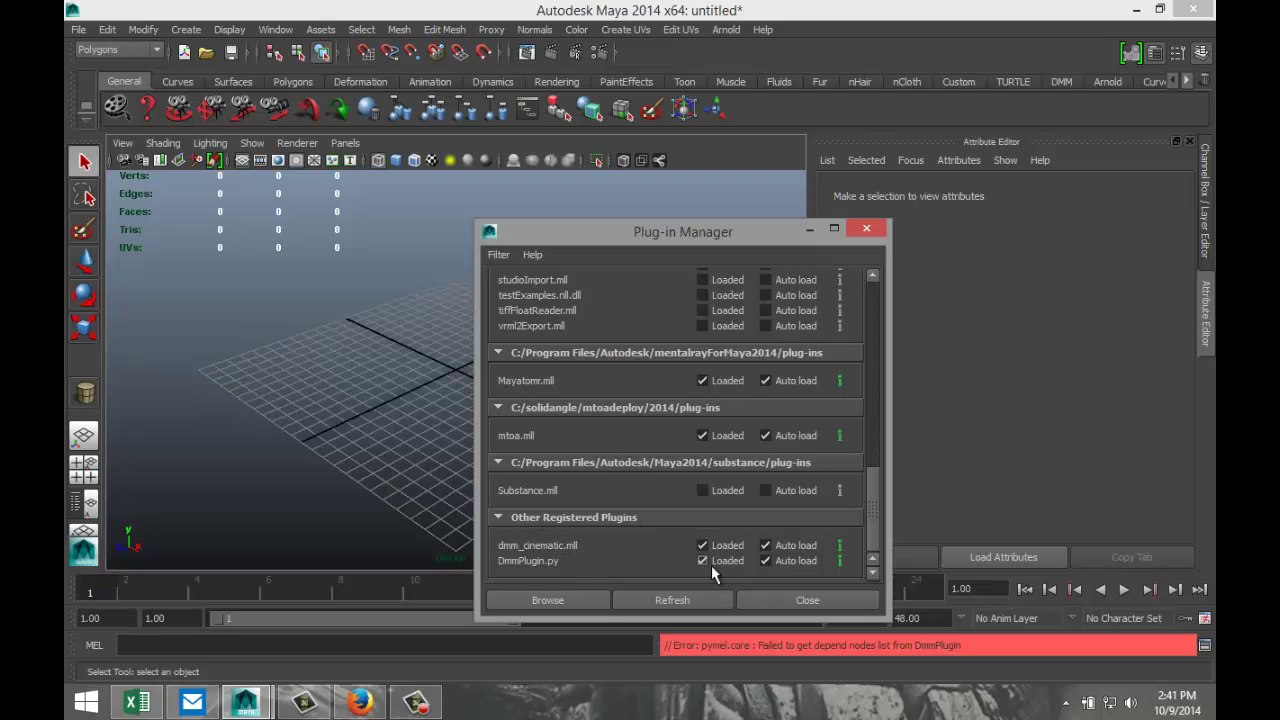
left_click(765, 558)
Step: Close the Plug-in Manager, switch to the DMM menu set and show the DMM shelf
left_click(801, 603)
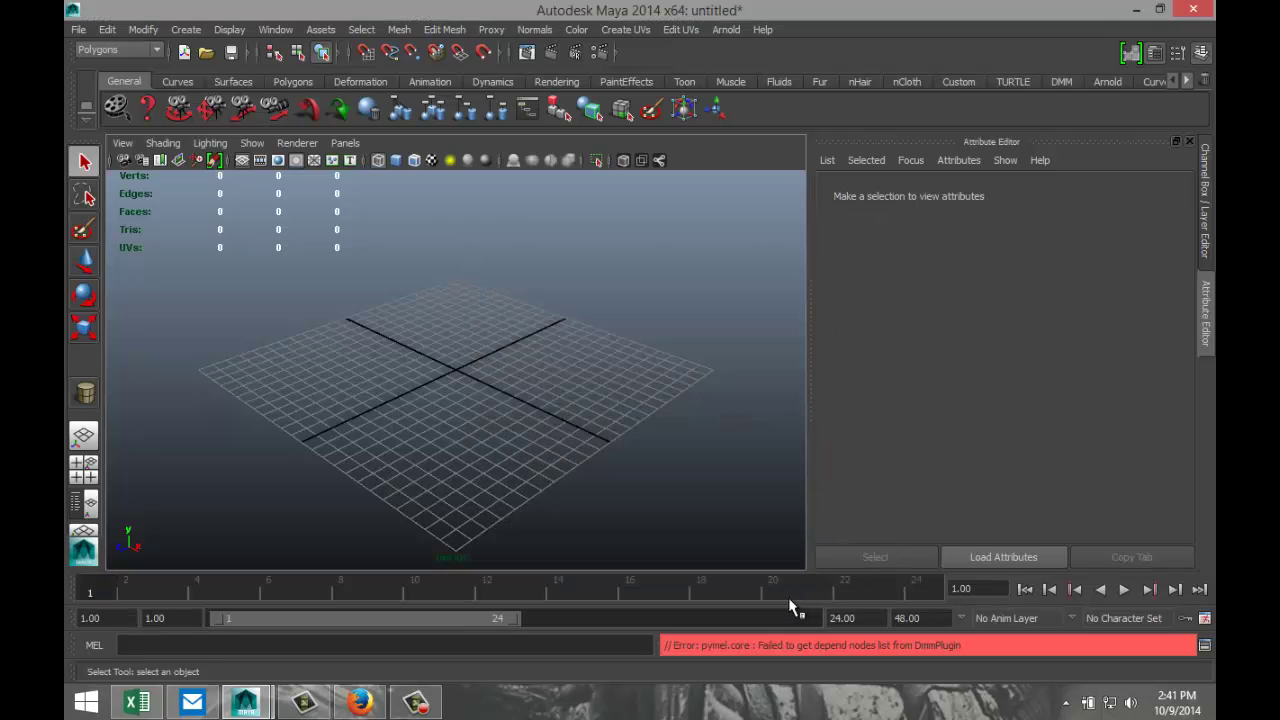
left_click(157, 50)
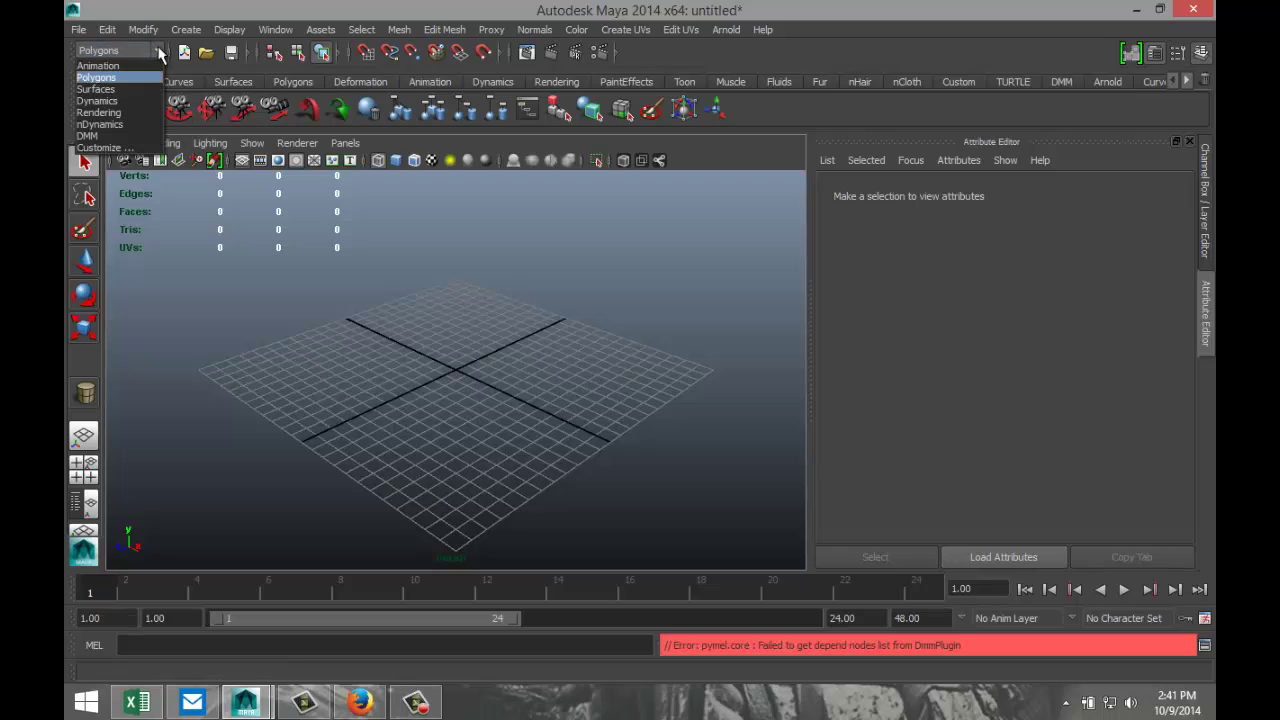
left_click(88, 135)
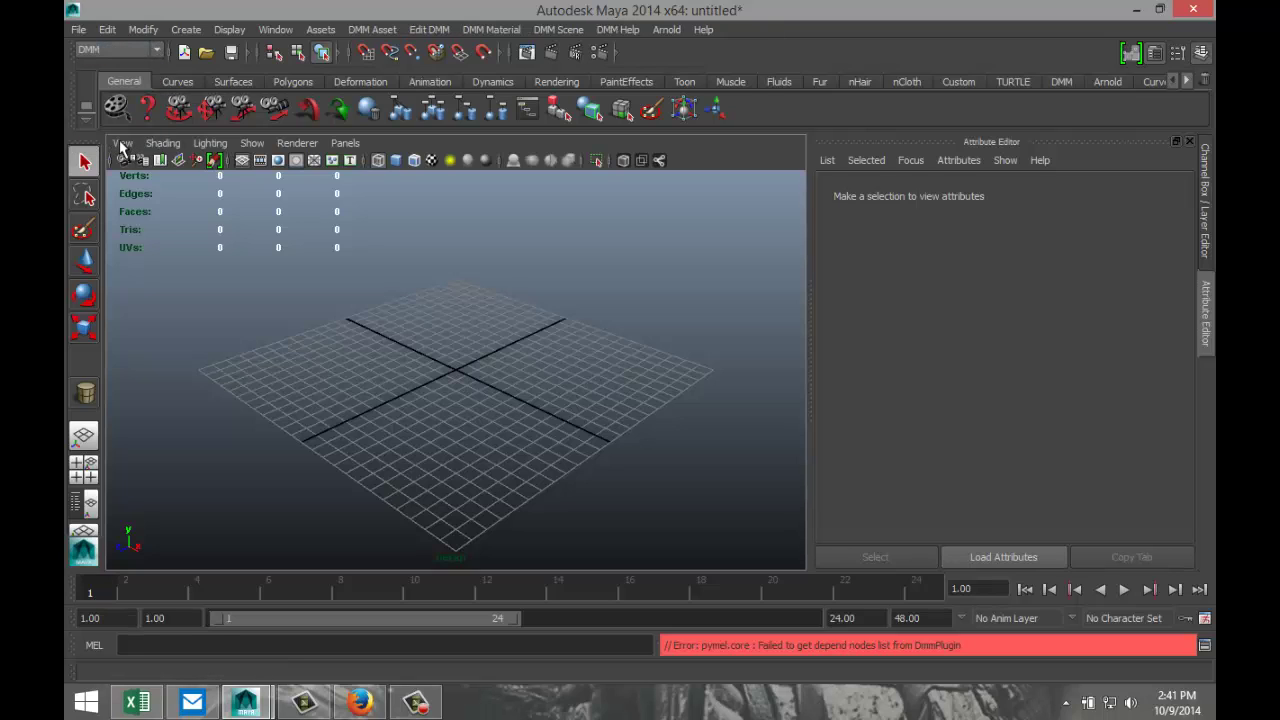
left_click(1063, 84)
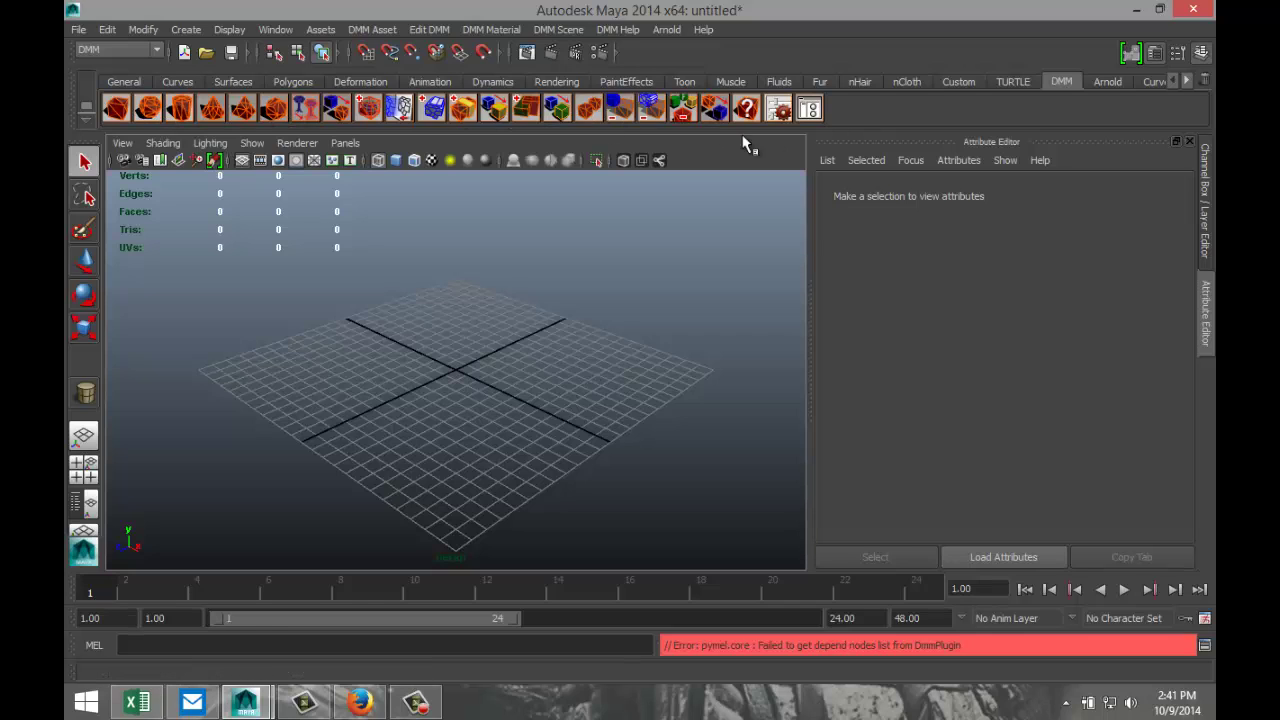
scroll(446, 378, "down", 3)
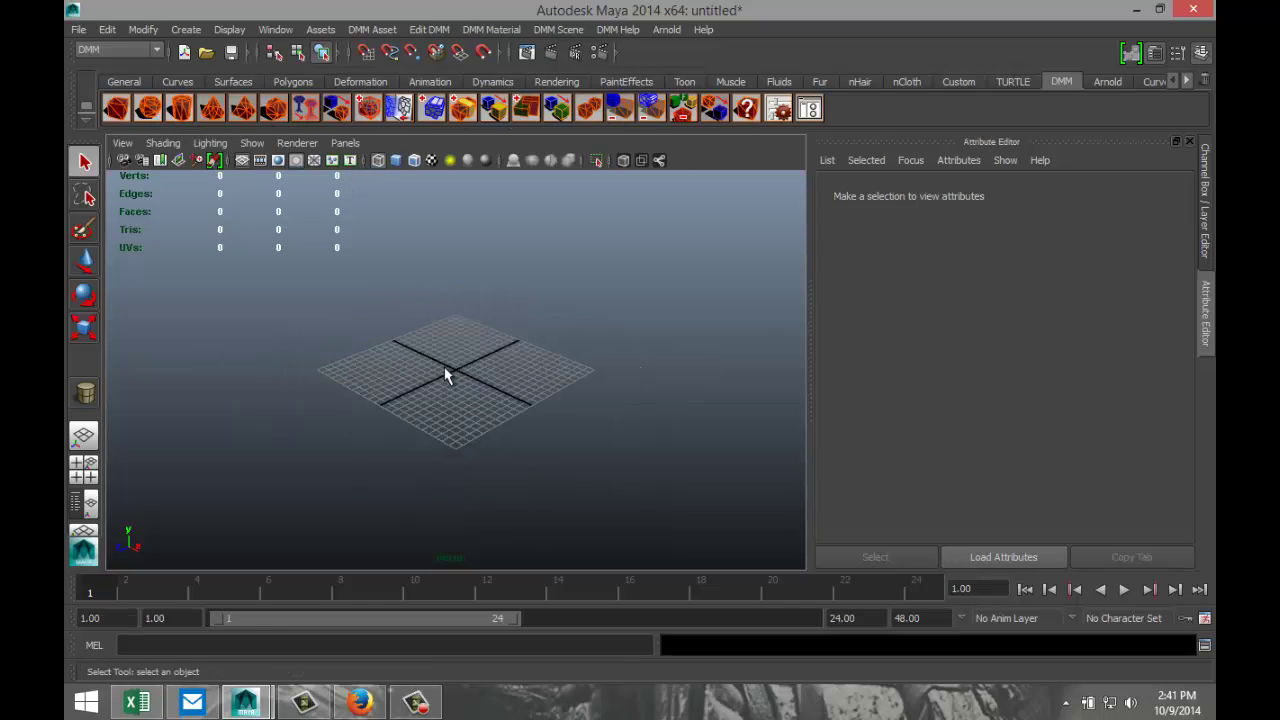
Step: Create DMM cube pCube1 and scale it into a shaded slab about 22.883 × 2.417 × 22.883
left_click(116, 110)
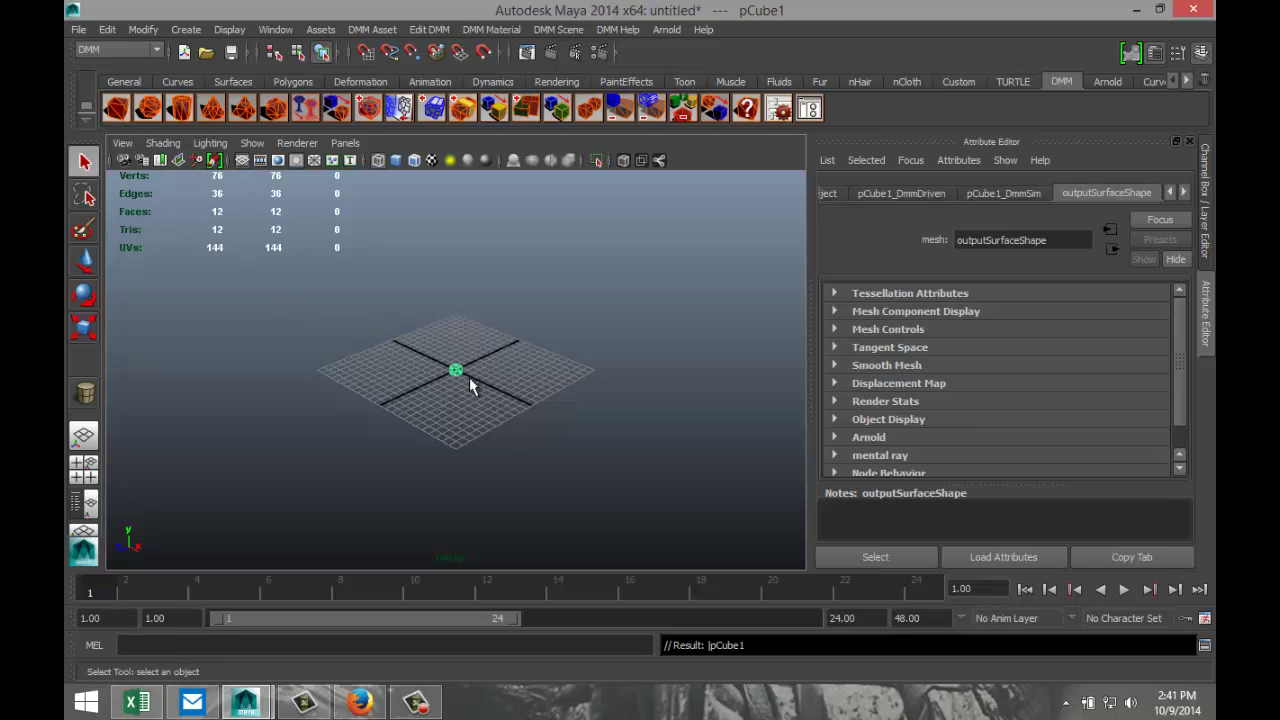
key("F6")
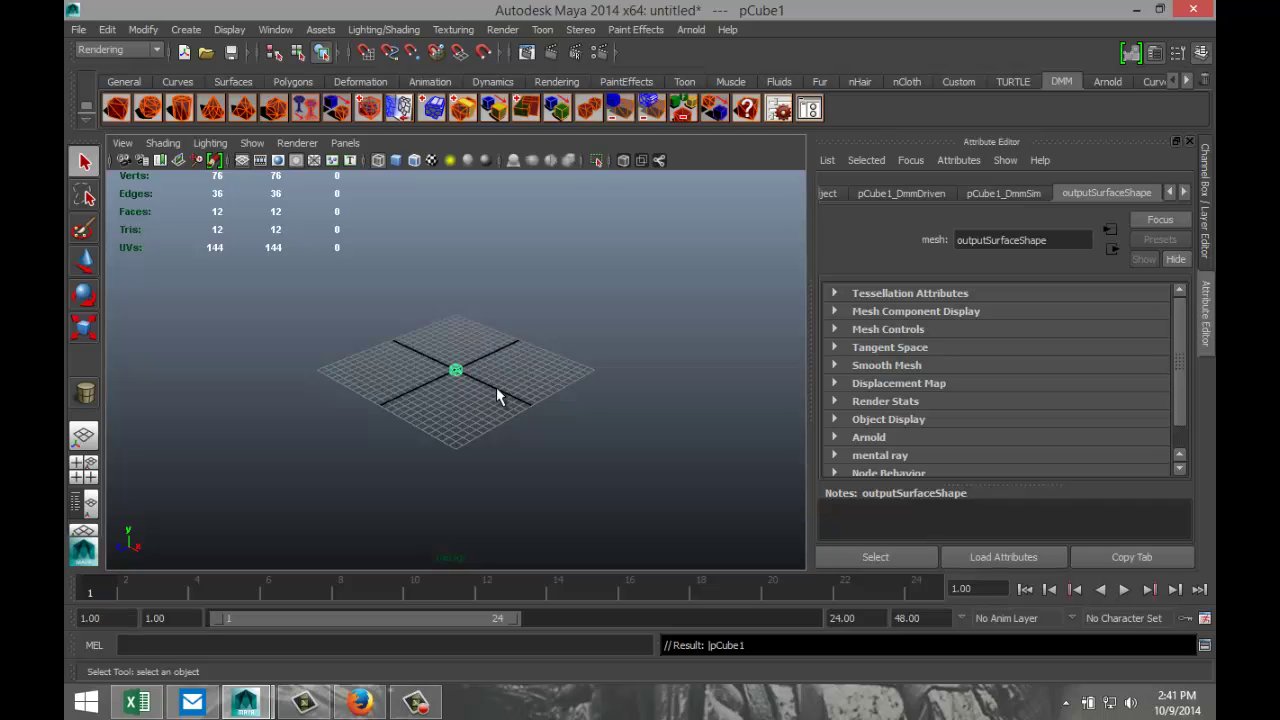
left_click(528, 398)
left_click(506, 399)
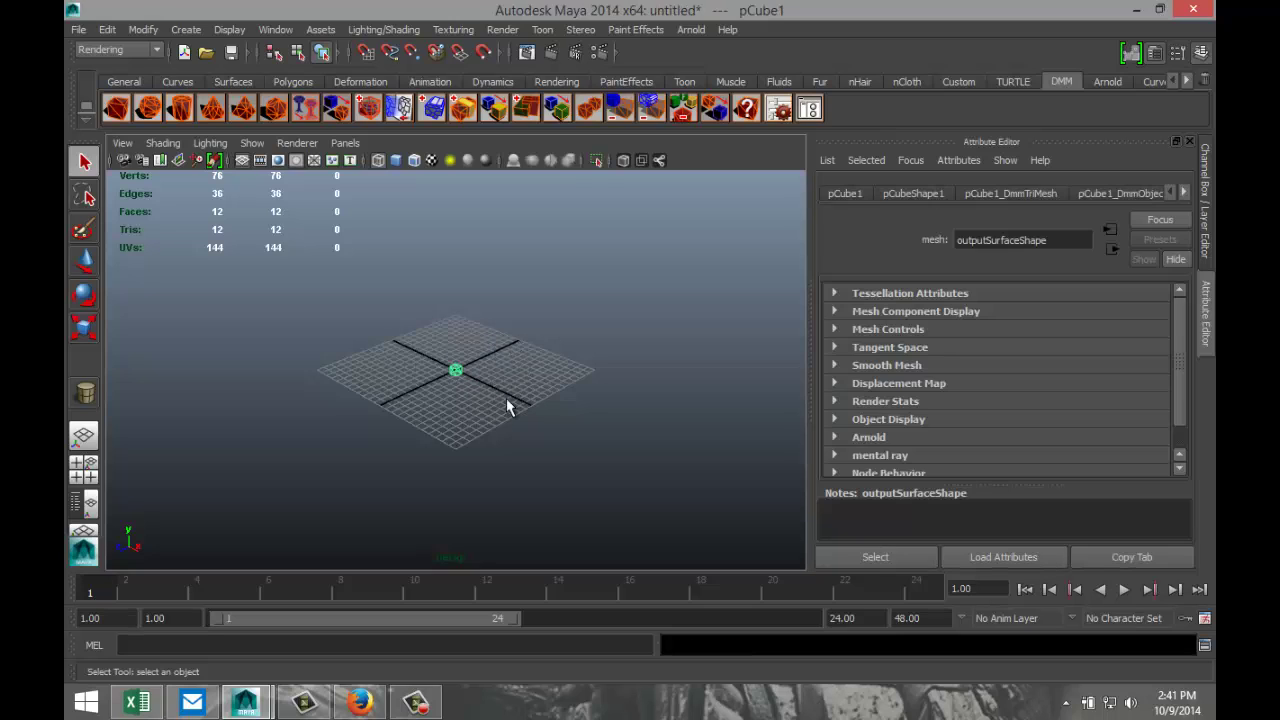
key("r")
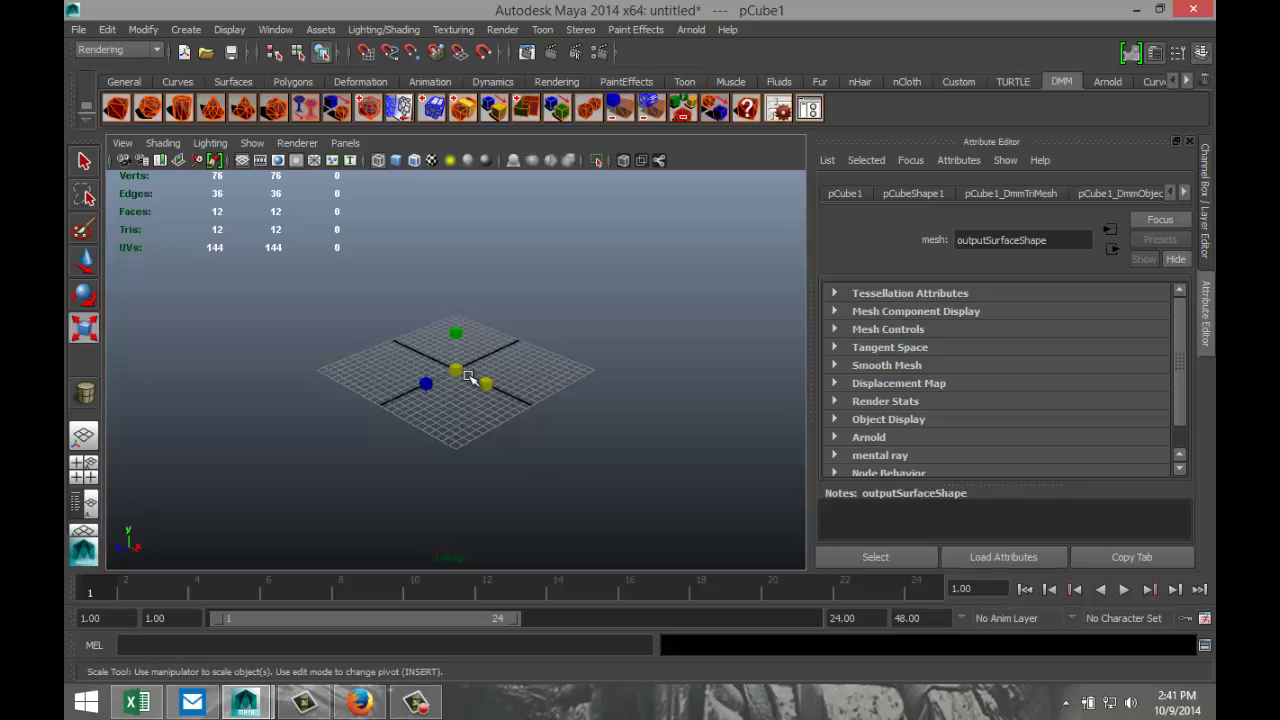
left_click_drag(456, 370, 590, 410)
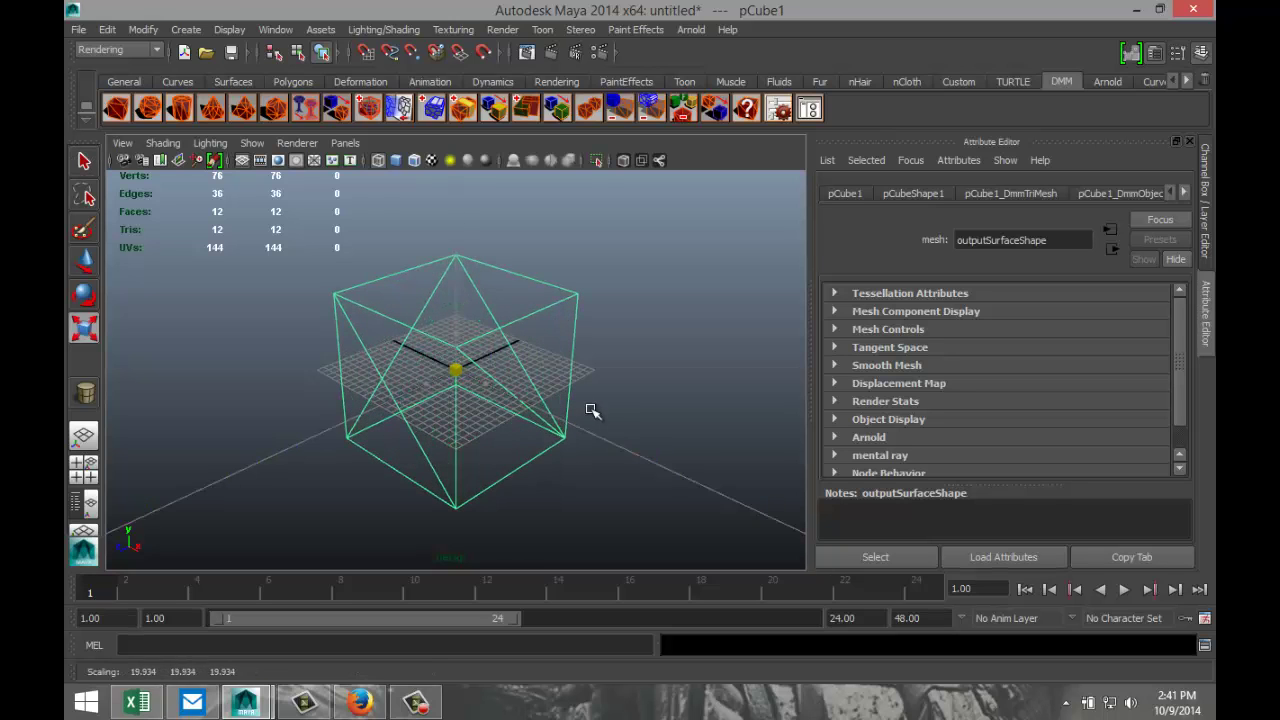
left_click_drag(458, 330, 499, 390)
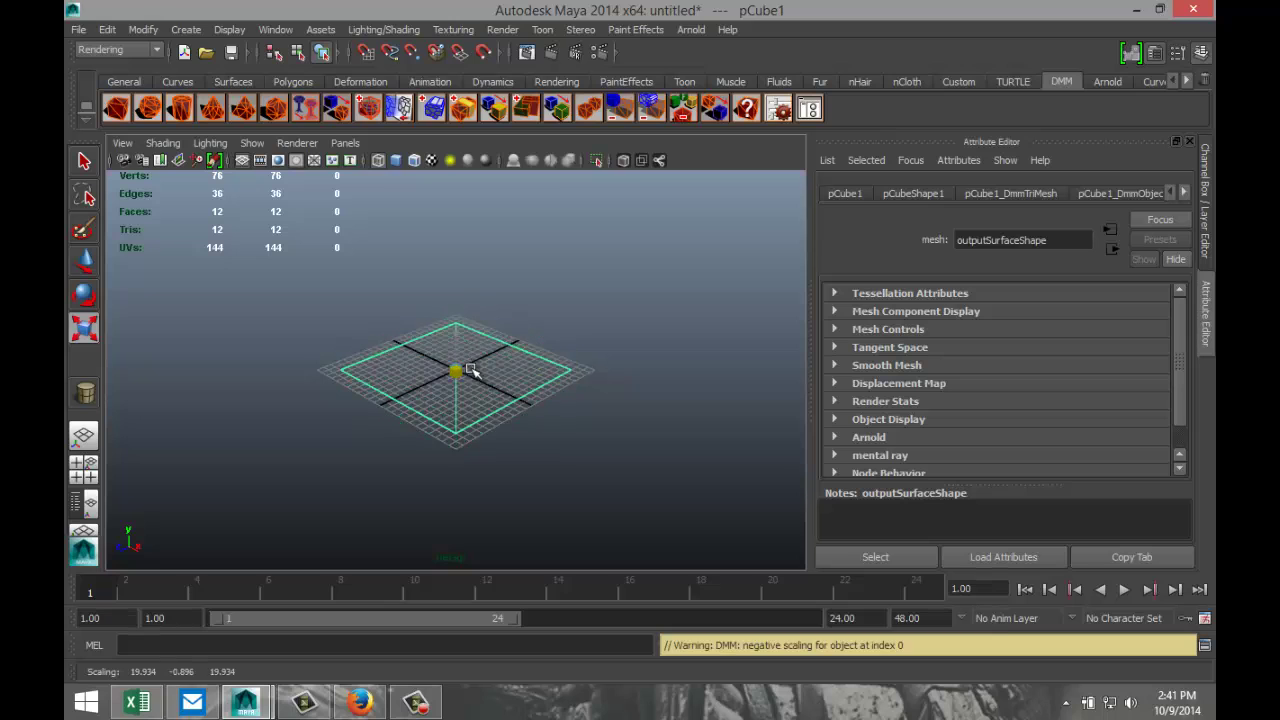
key("5")
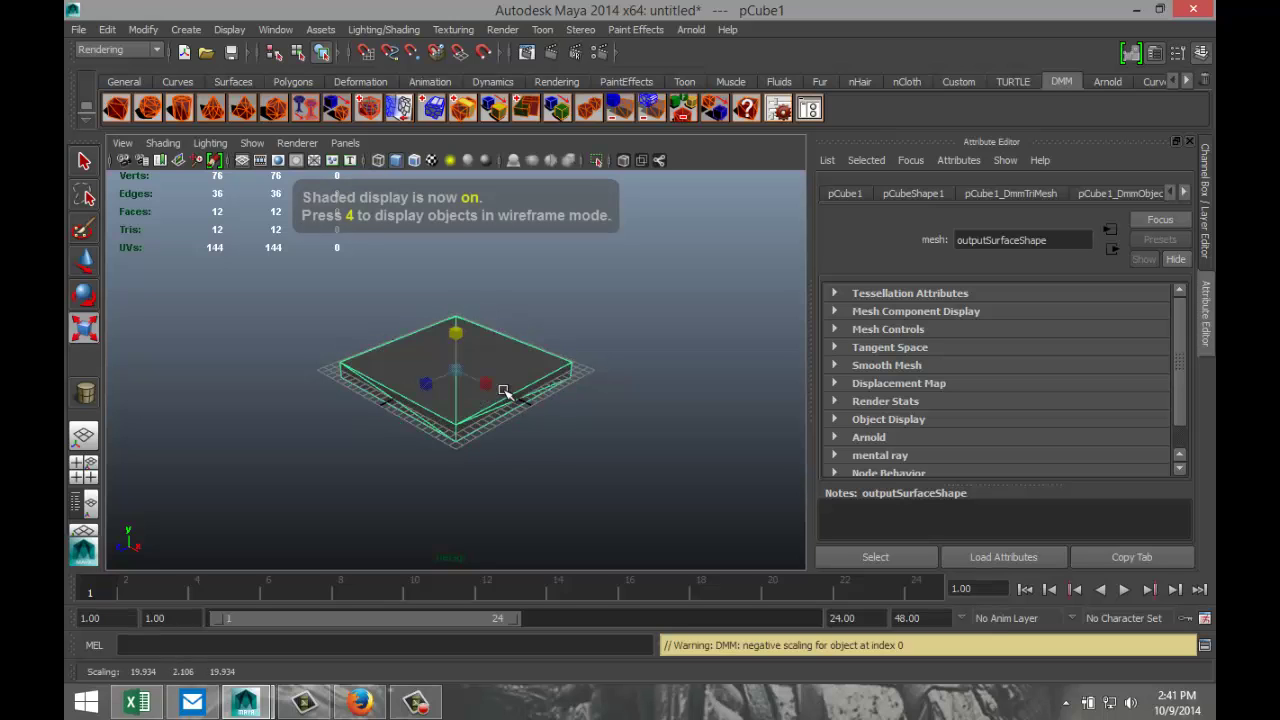
left_click_drag(458, 372, 494, 380)
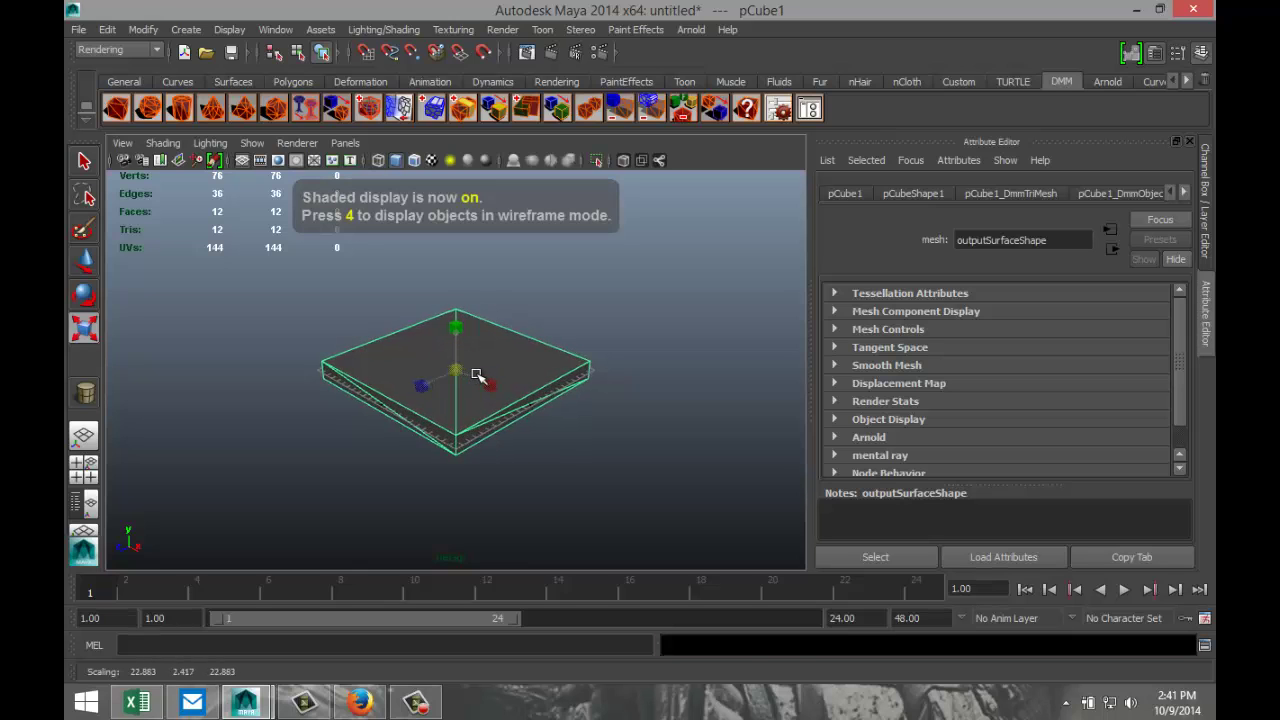
Step: Create a DMM cylinder and raise it straight up well above the slab
left_click(181, 111)
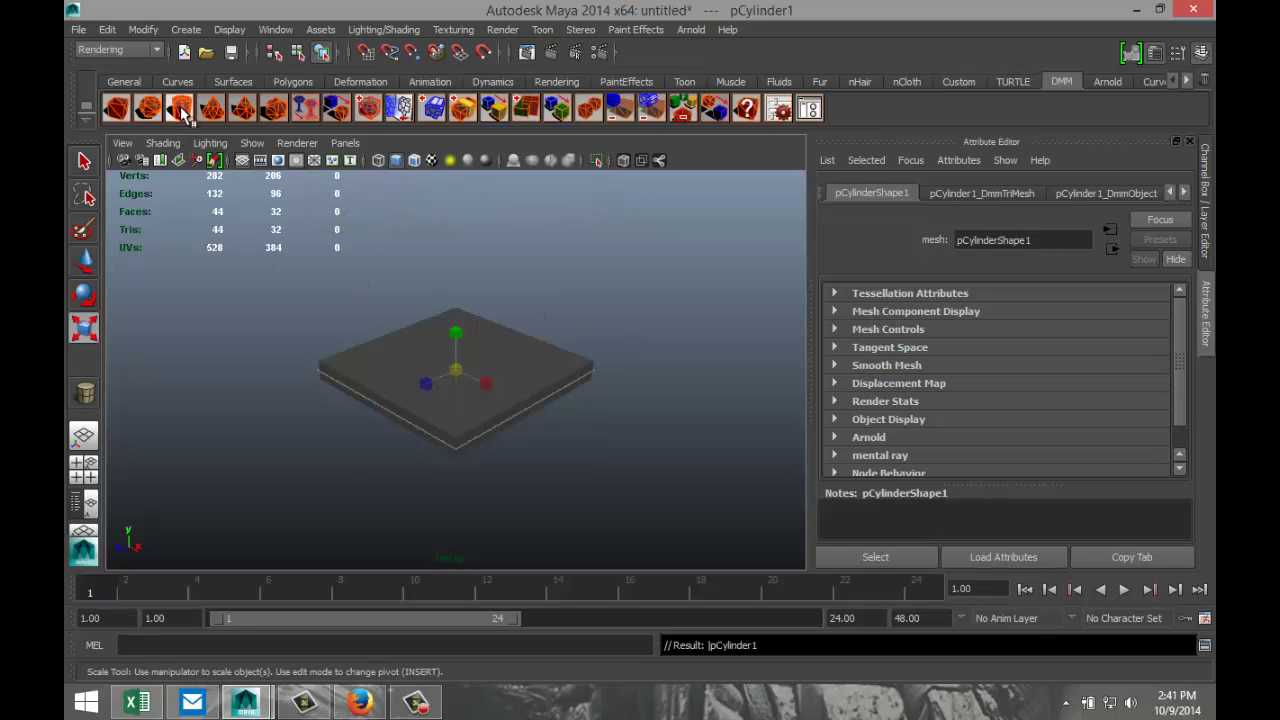
key("w")
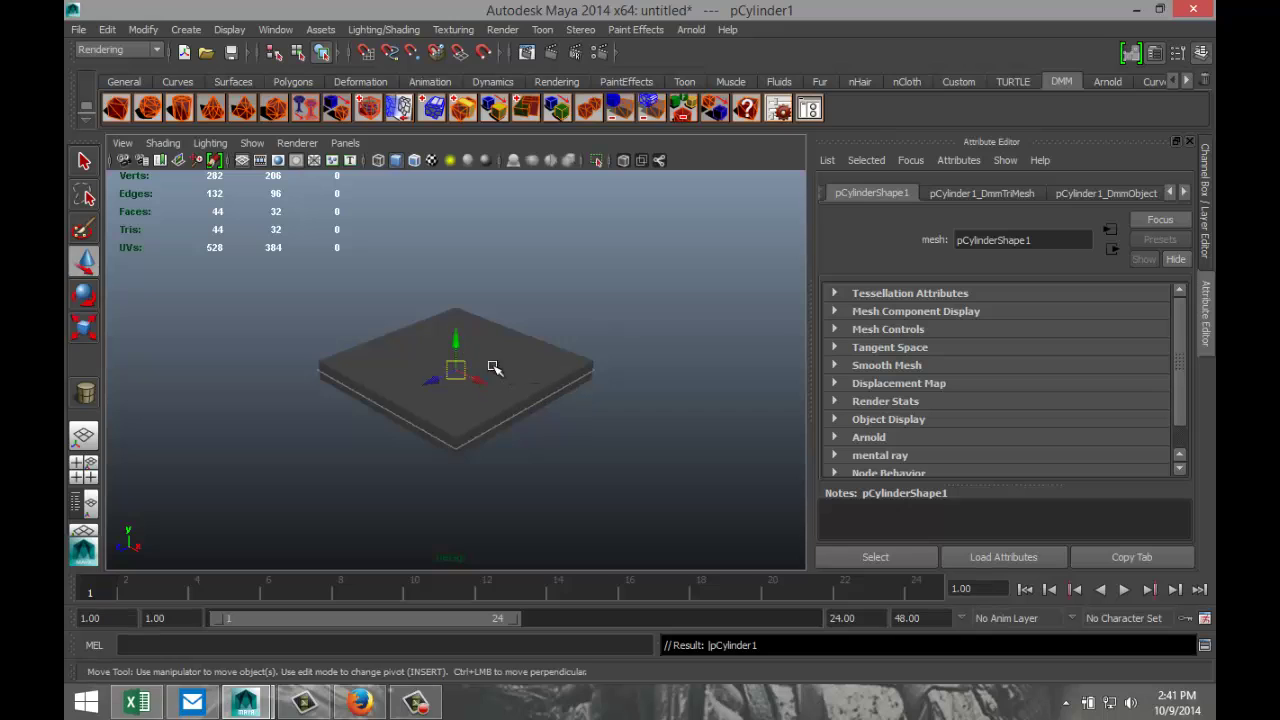
left_click_drag(455, 340, 457, 214)
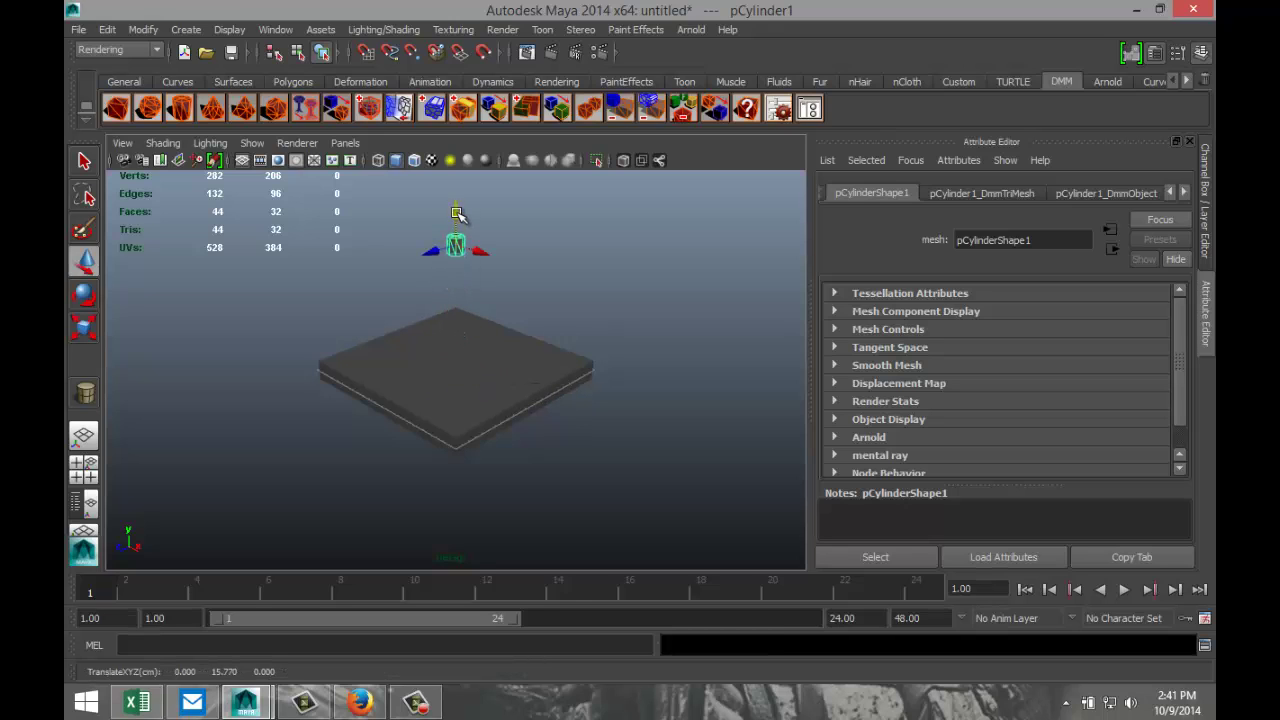
mouse_move(562, 325)
left_mouse_down("alt")
mouse_move(543, 391)
mouse_move(583, 406)
mouse_move(620, 380)
left_mouse_up("alt")
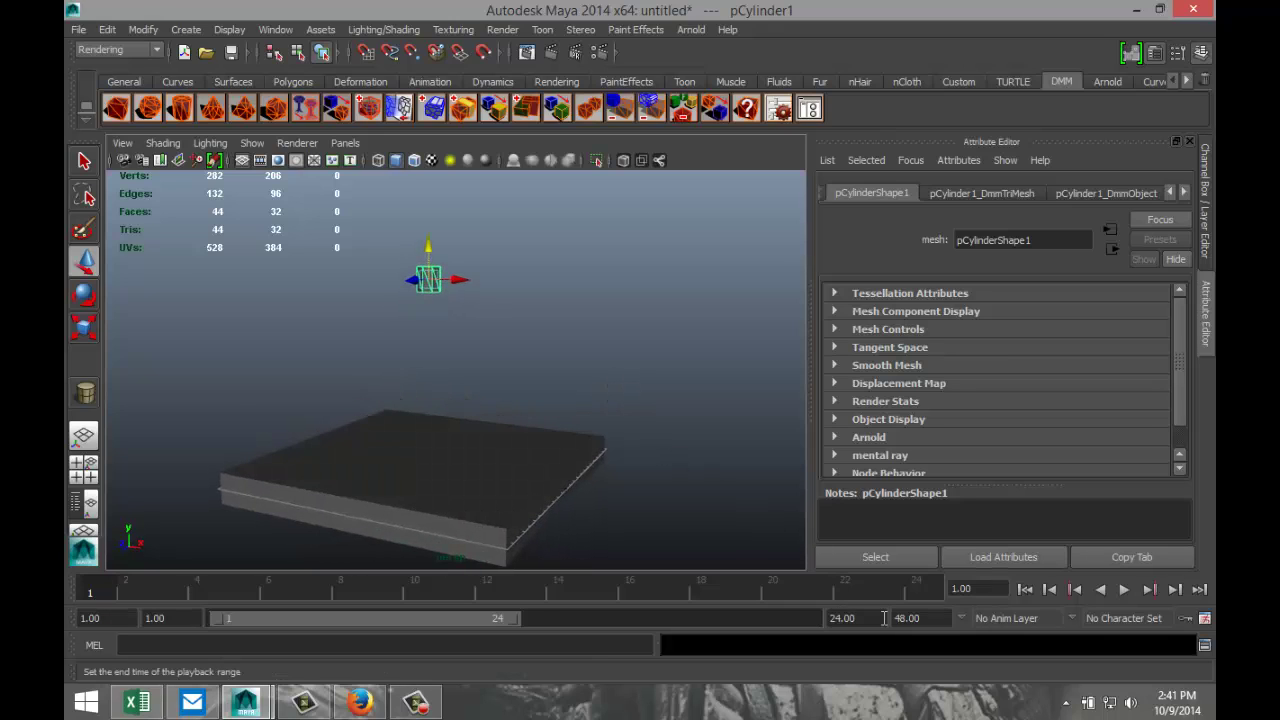
Step: Extend the playback end to frame 100, test-play the drop, rewind, and select the slab
left_click(842, 618)
type("100")
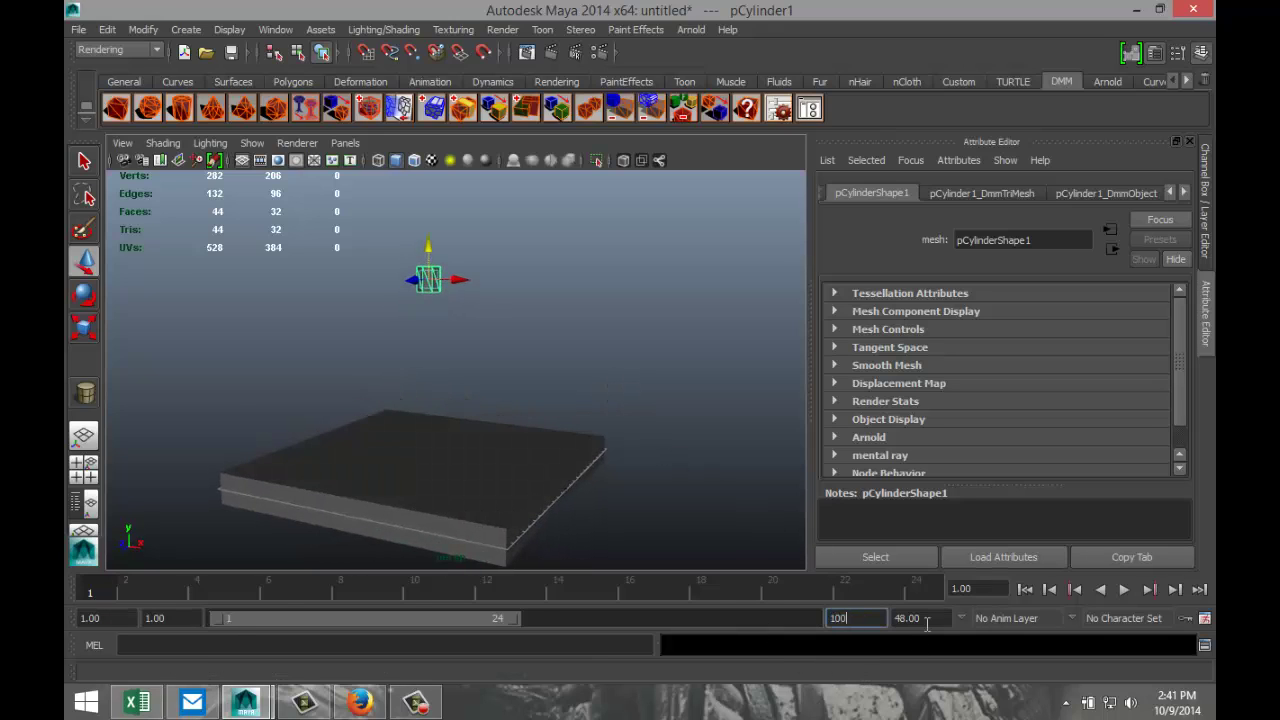
key("Return")
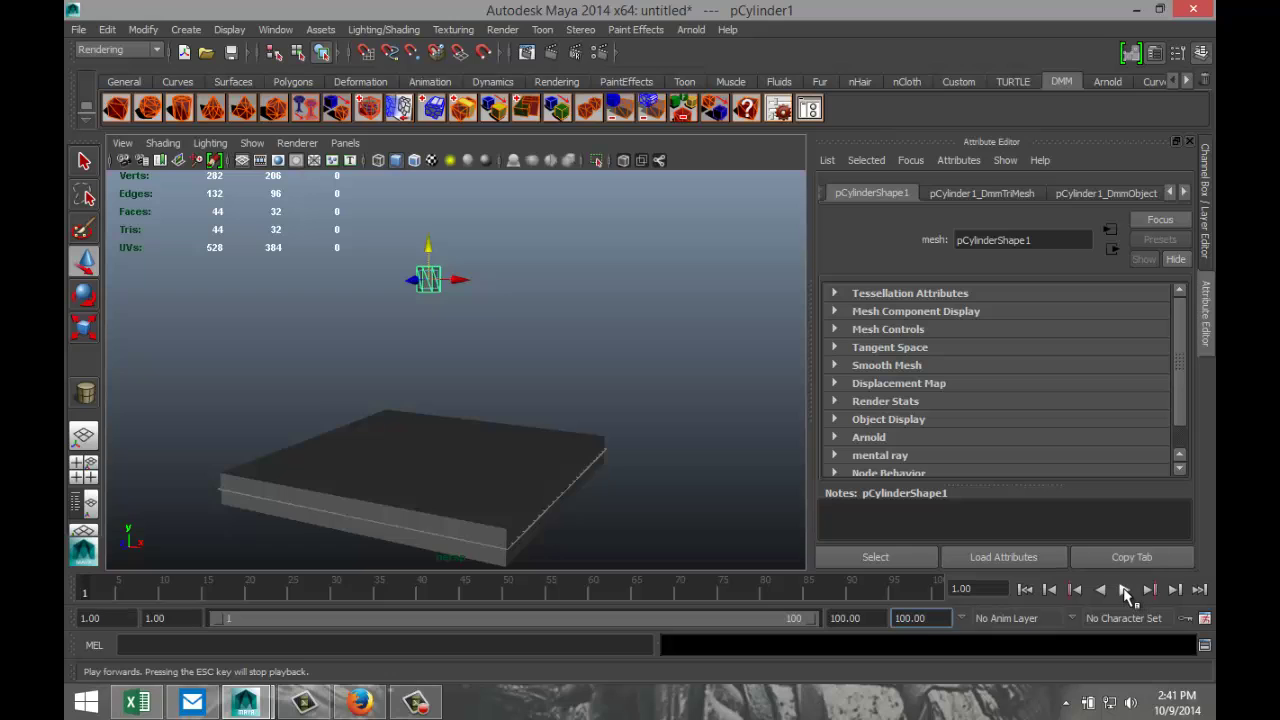
left_click(1125, 590)
left_click(1122, 590)
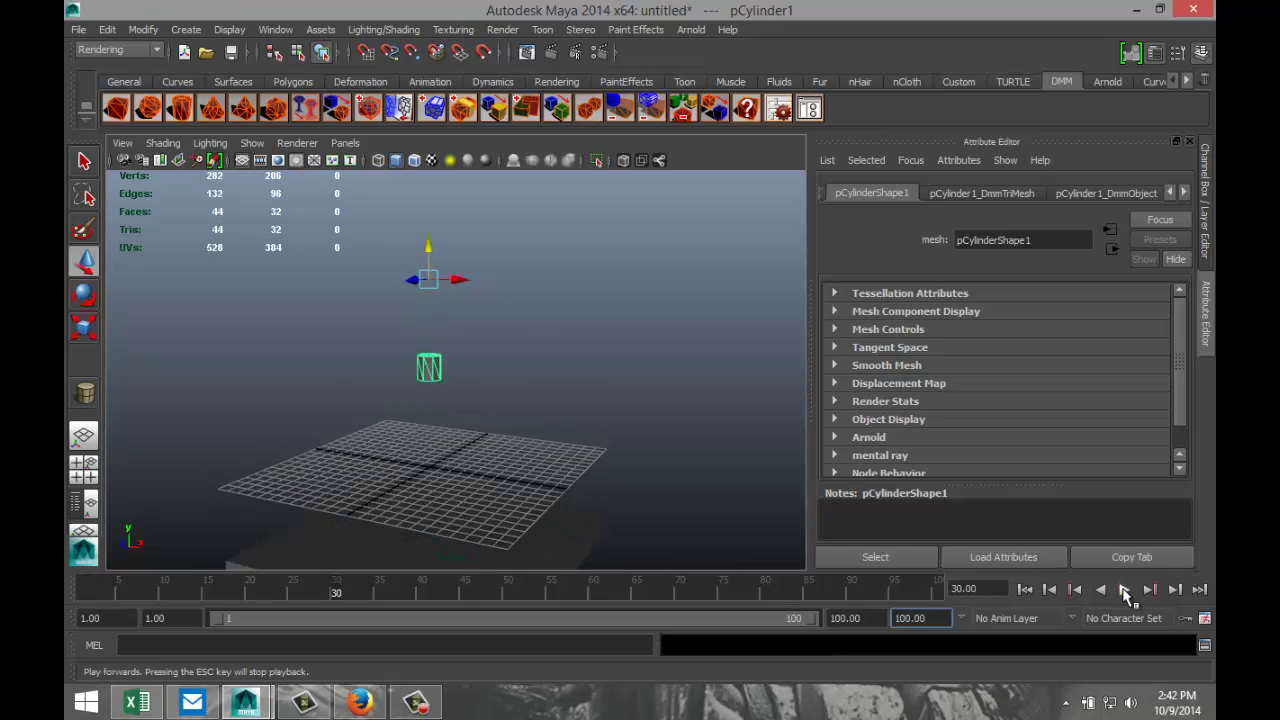
left_click(1025, 590)
left_click(548, 457)
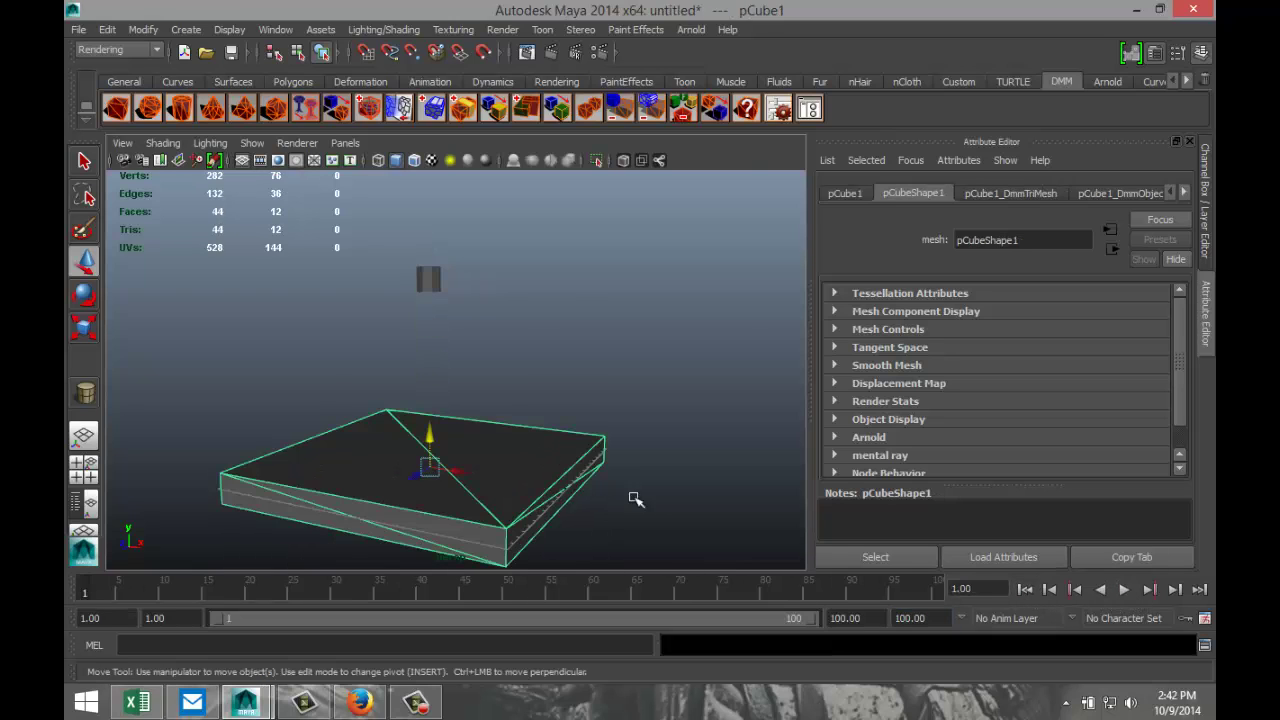
Step: Make the slab a DMM Passive object in the DMM Asset Manager and test-play the simulation
left_click(810, 110)
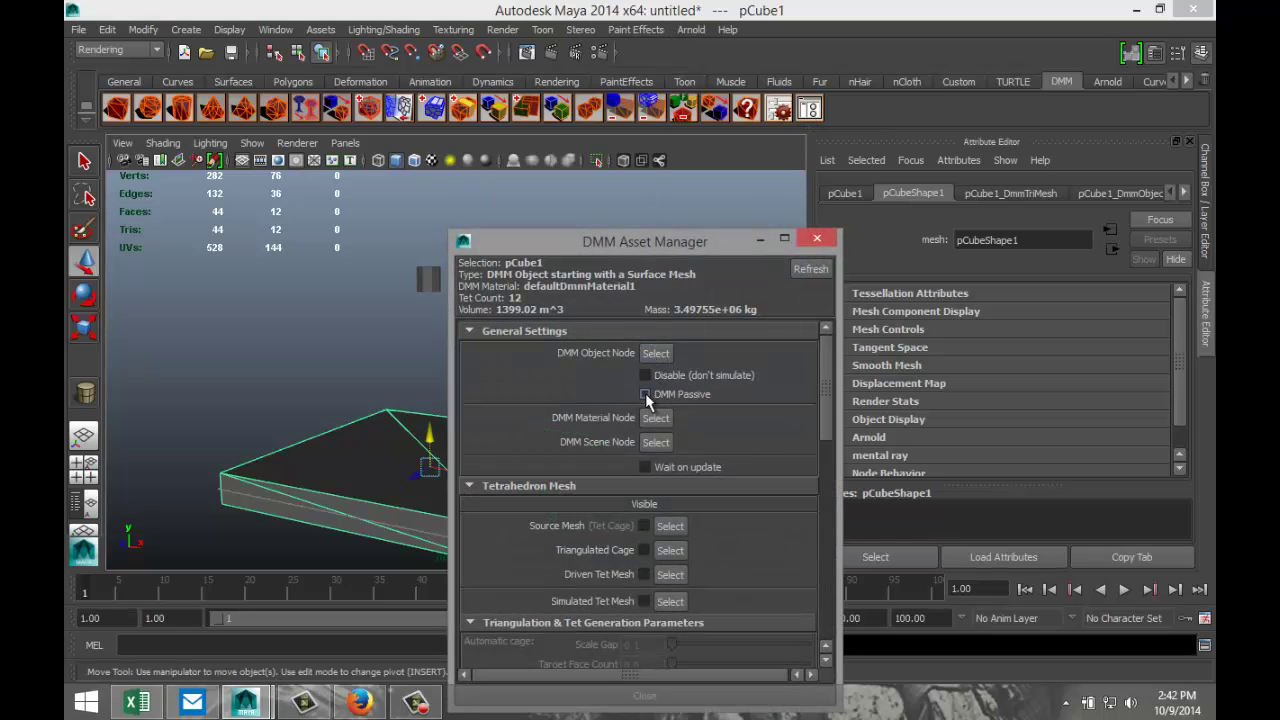
left_click(760, 239)
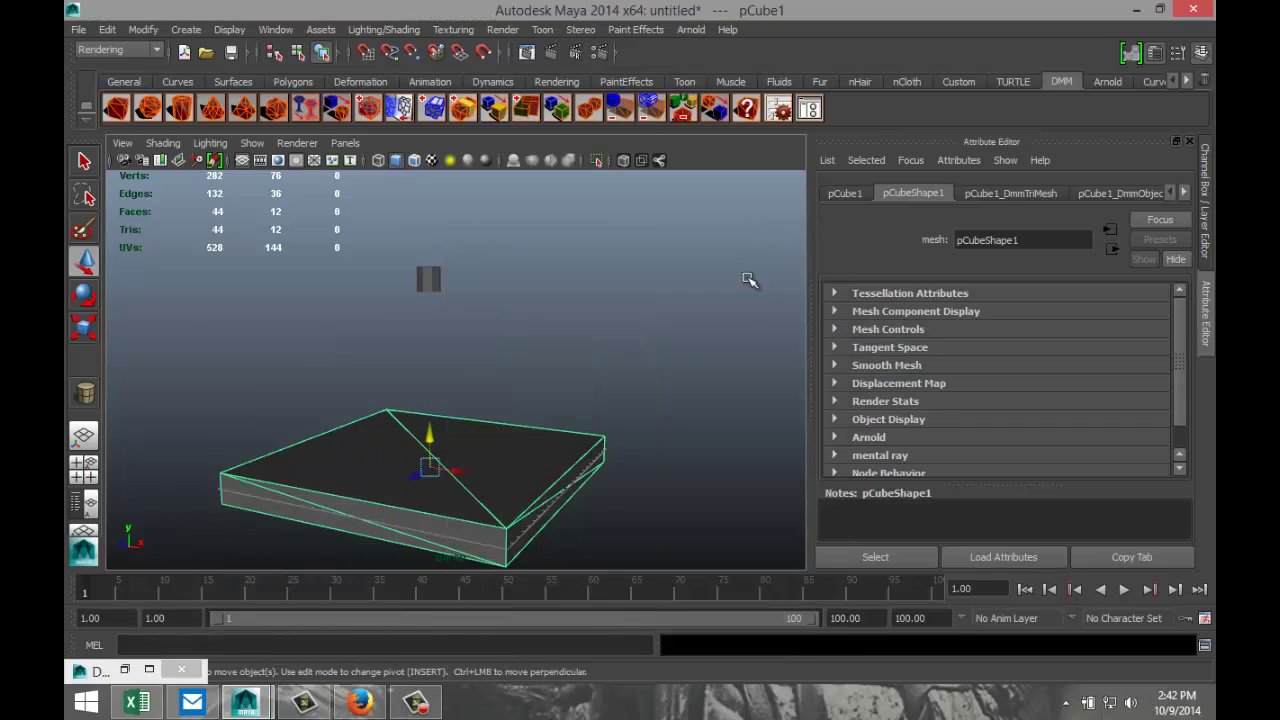
left_click(1124, 590)
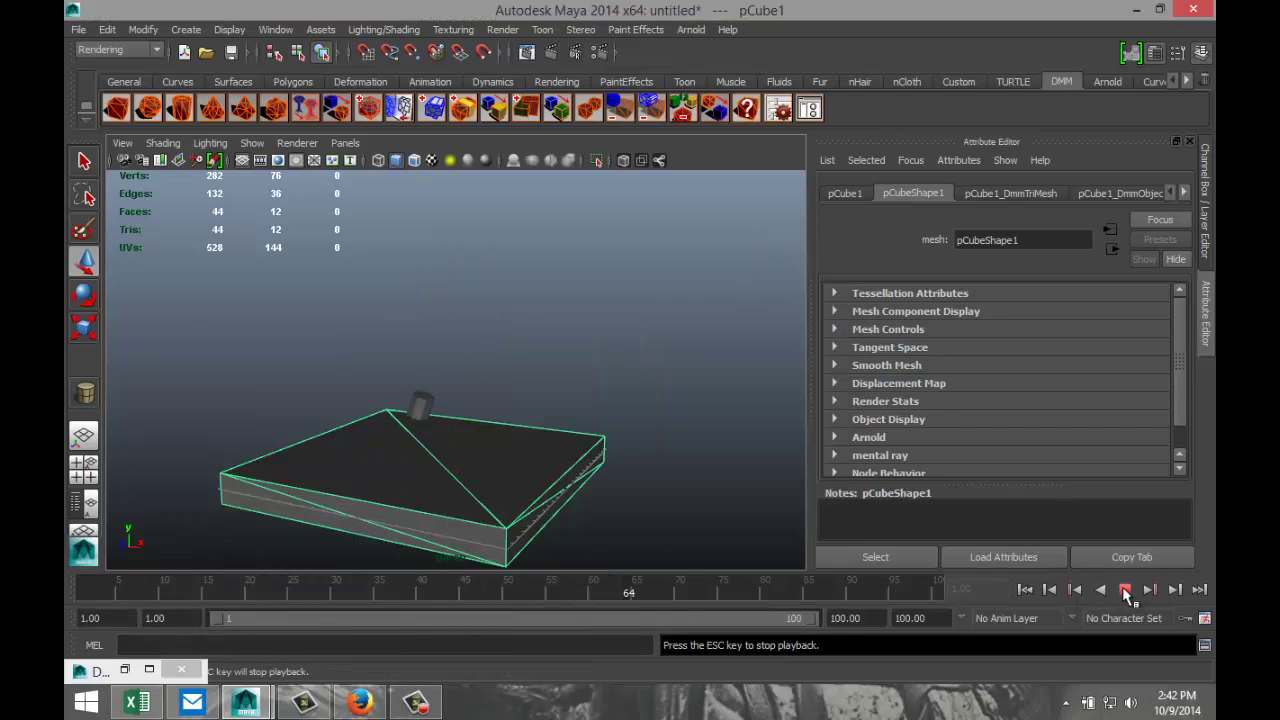
left_click(1124, 590)
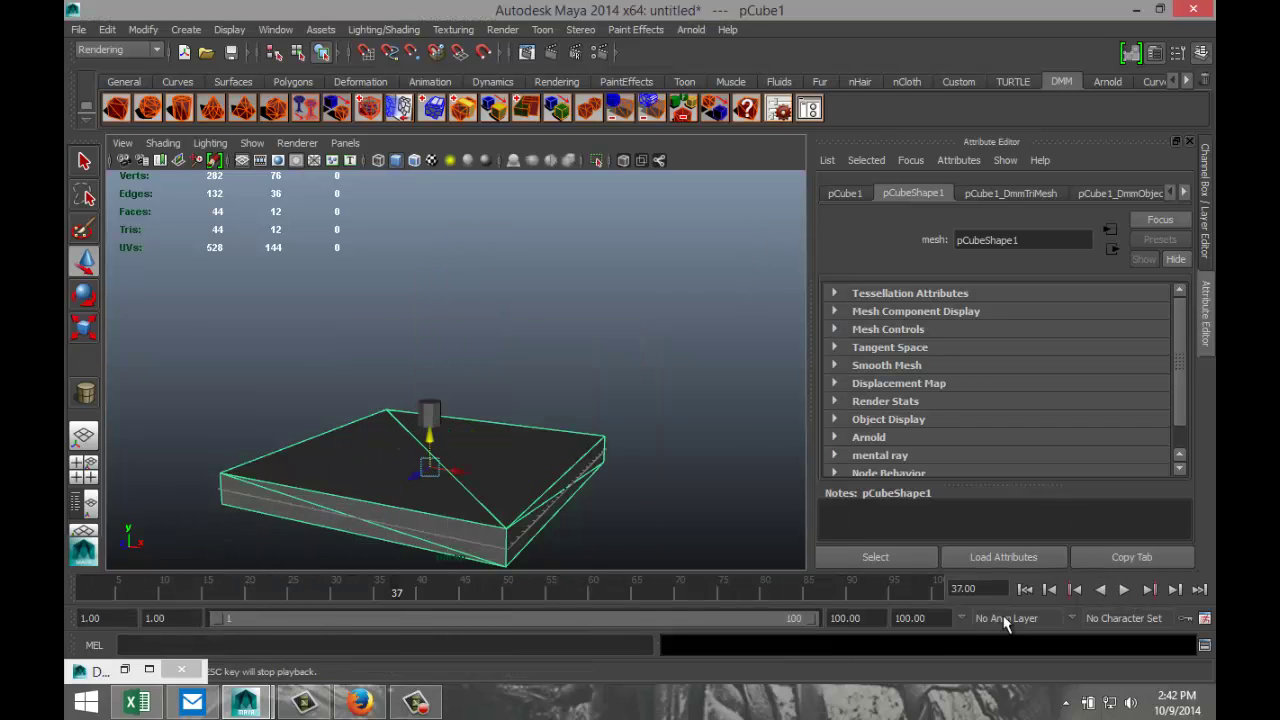
Step: Extend the playback end to frame 200, replay the drop, rewind, and select the cylinder
left_click_drag(872, 622, 775, 632)
type("2")
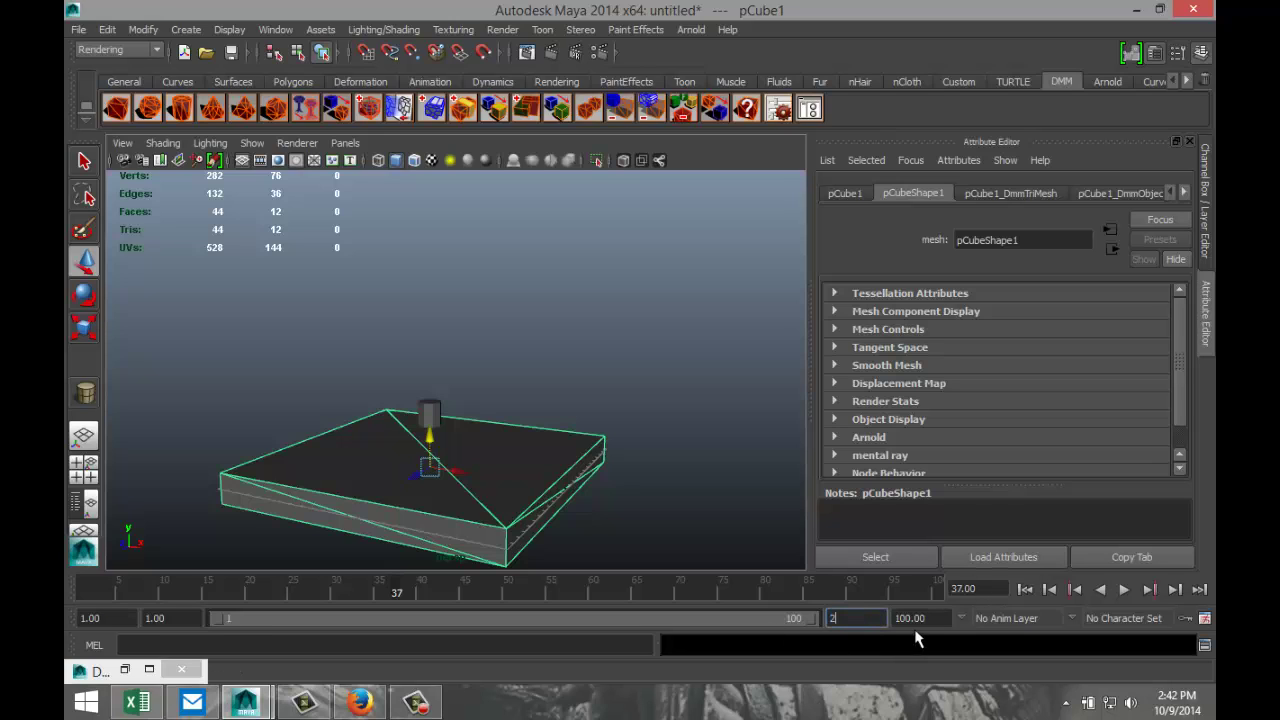
key("Return")
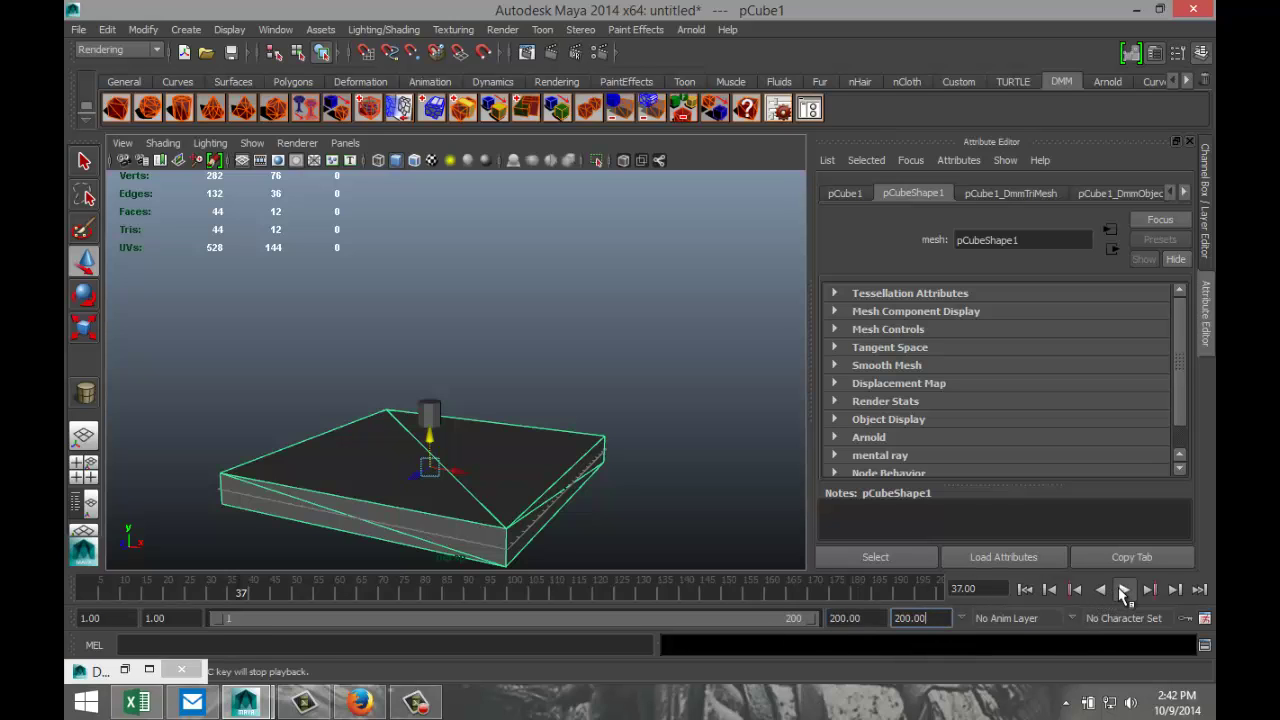
left_click(1124, 590)
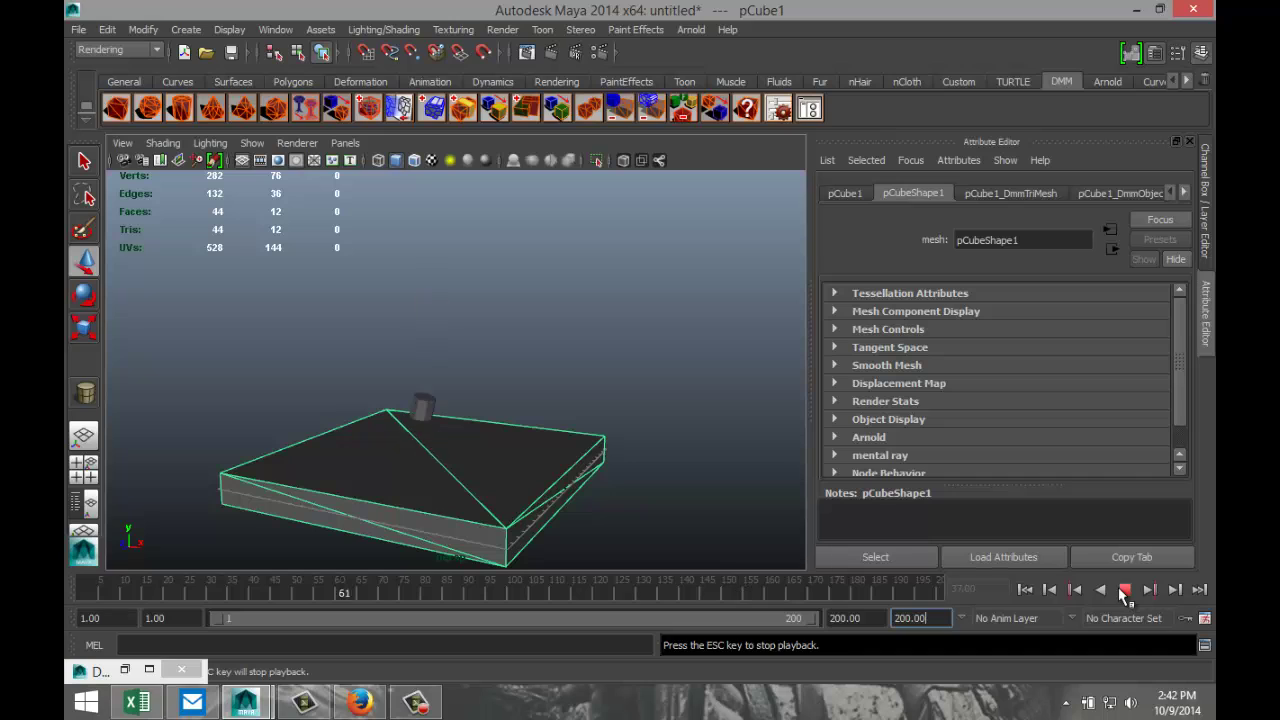
left_click(1124, 590)
left_click(1025, 590)
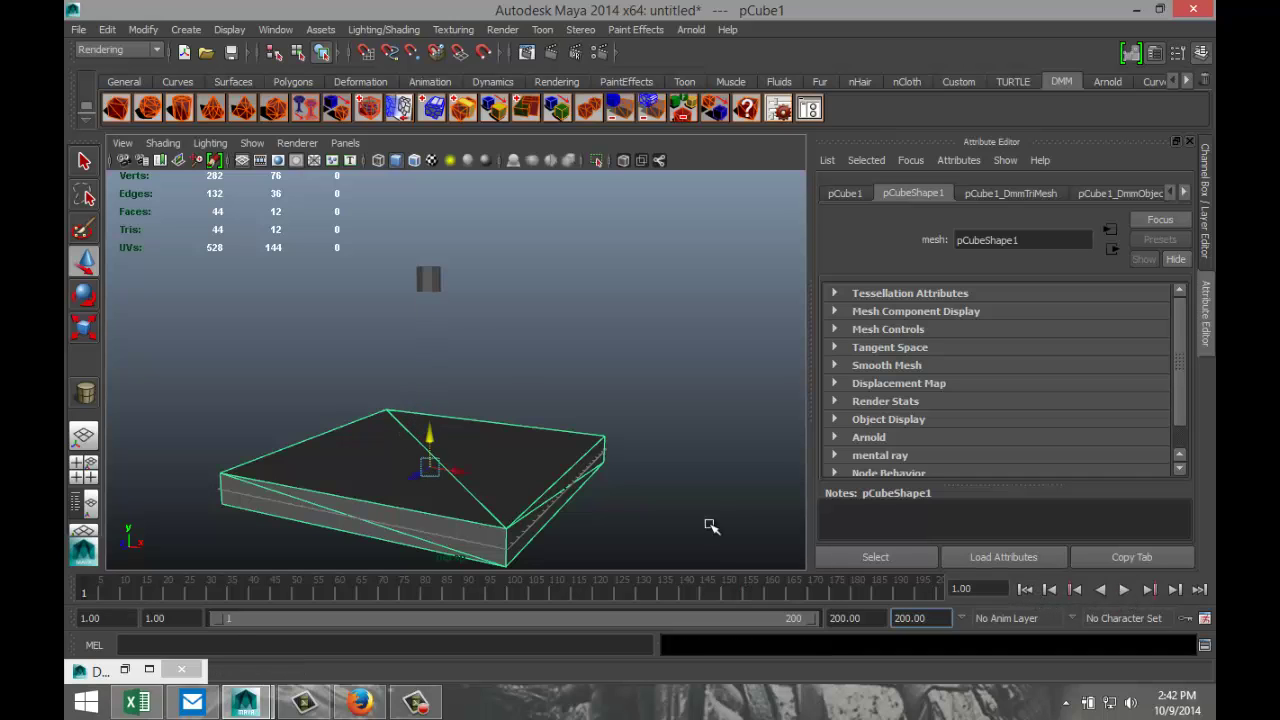
left_click(428, 280)
Step: Lower defaultDmmMaterial1's Toughness from 200000 to 10 in the Attribute Editor
left_click(779, 110)
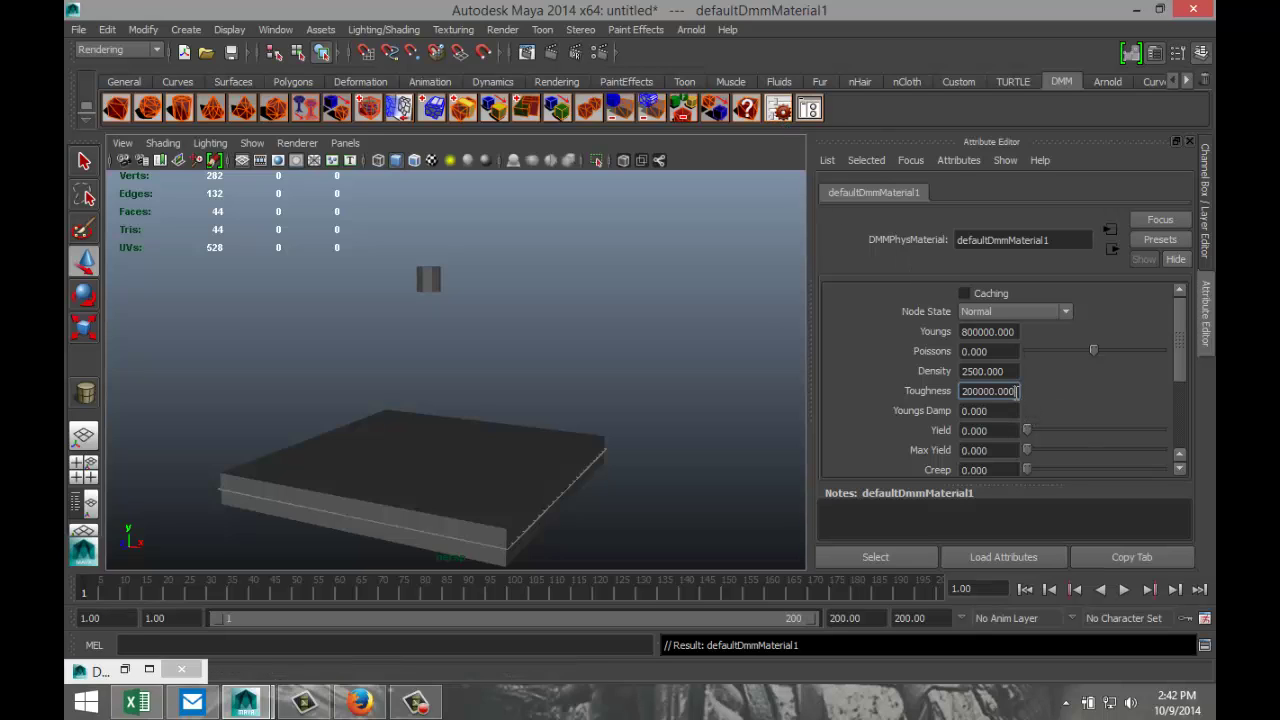
left_click_drag(1017, 391, 898, 400)
type("10")
left_click(994, 411)
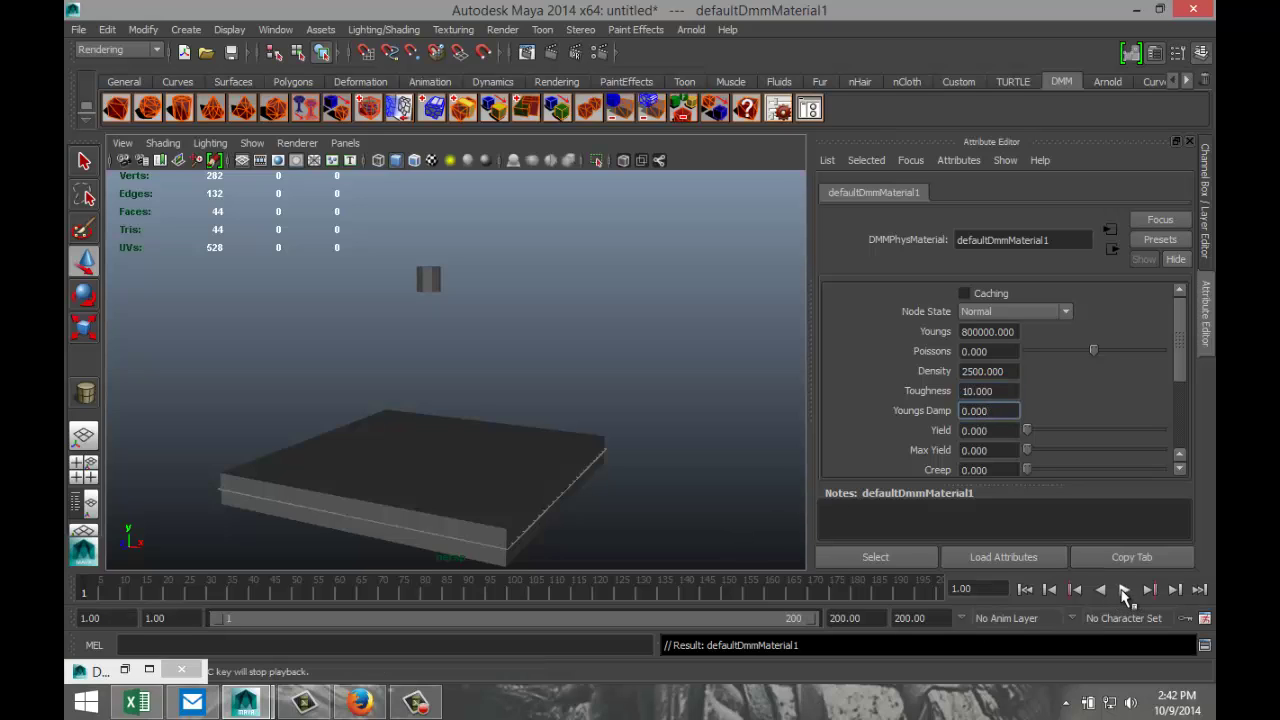
Step: Play the simulation to watch the cylinder shatter, then rewind and clear the selection
left_click(1125, 591)
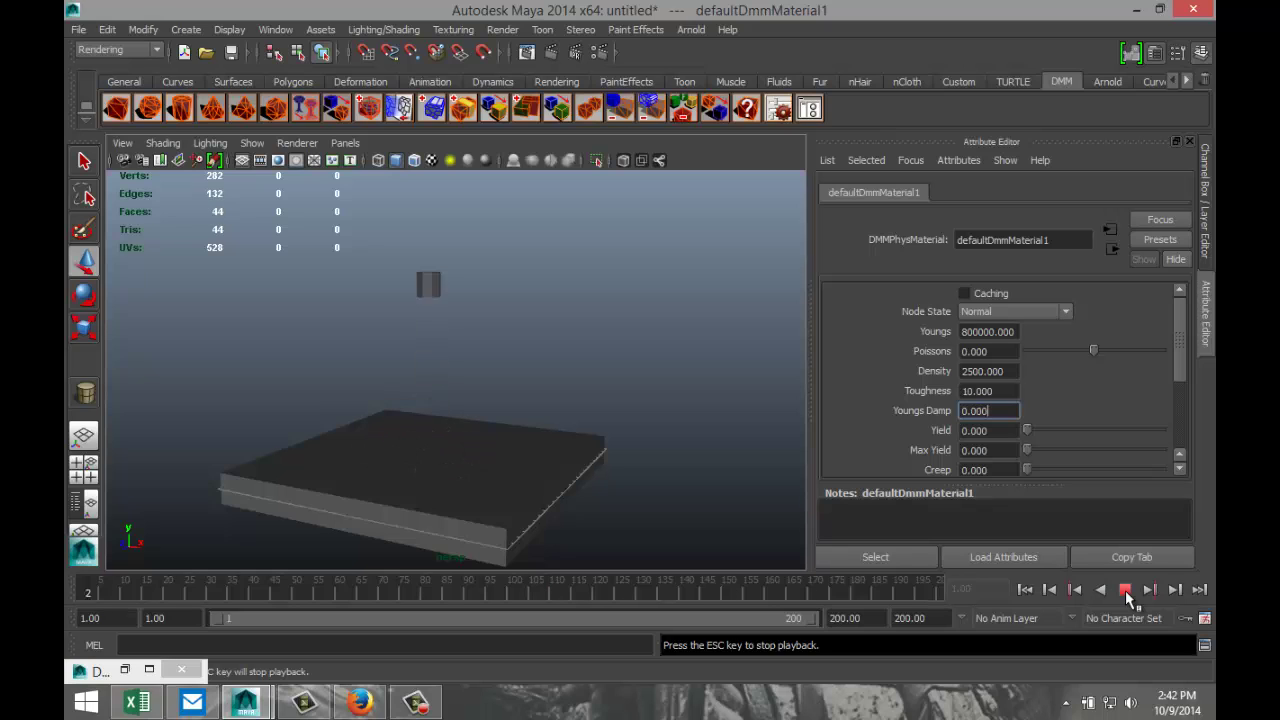
left_click(1125, 590)
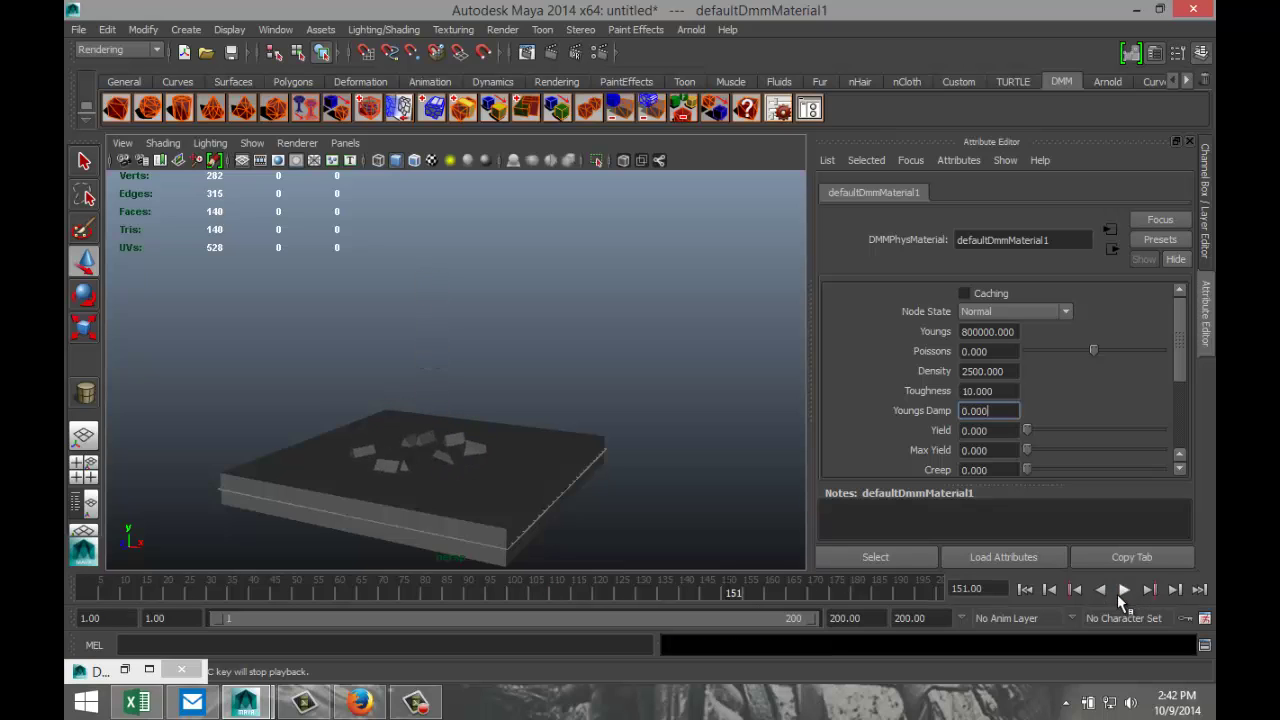
left_click(1025, 589)
left_click_drag(396, 252, 474, 333)
left_click(523, 331)
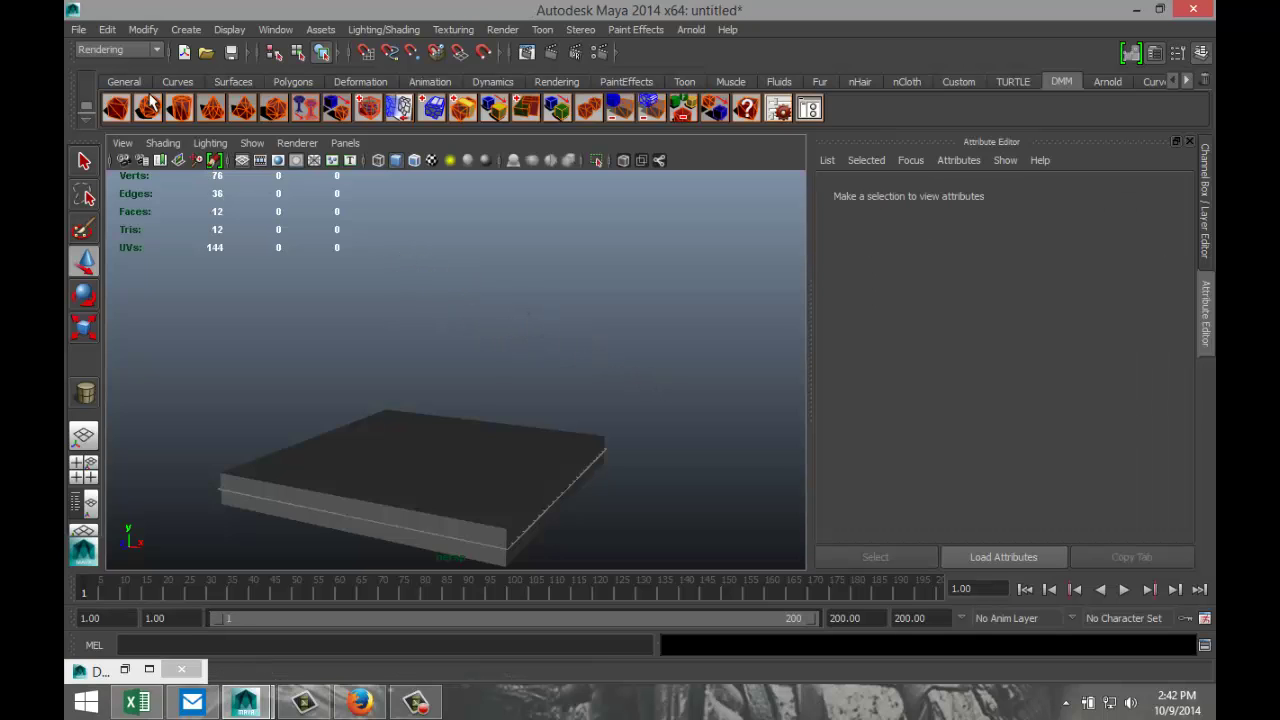
Step: Switch to the Polygons menu set and shelf and create a poly cube above the slab
left_click(156, 50)
left_click(142, 77)
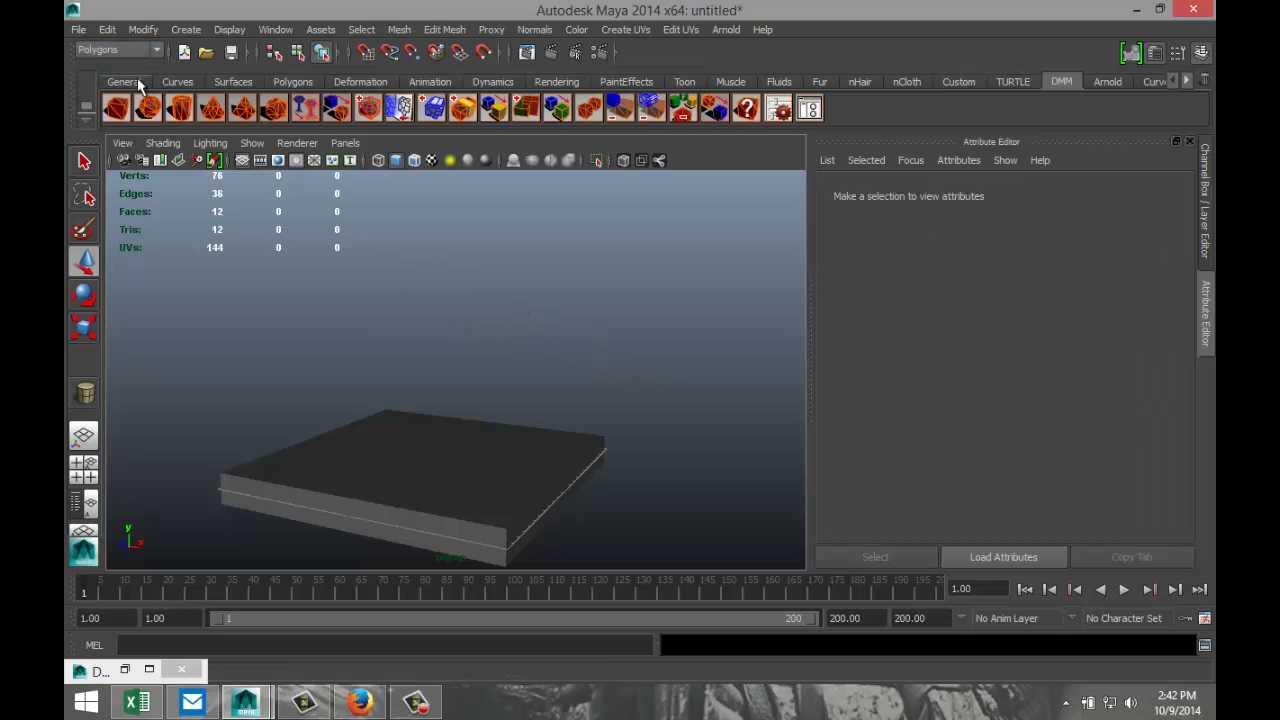
left_click(293, 81)
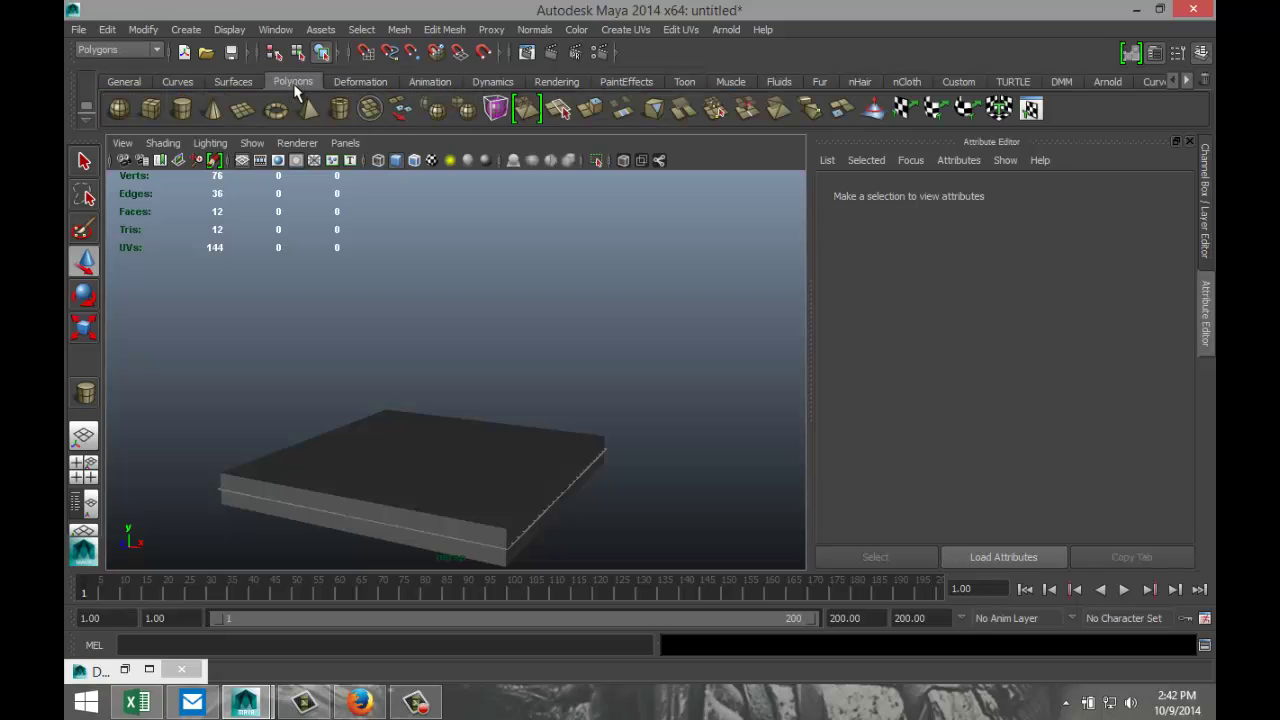
left_click(151, 109)
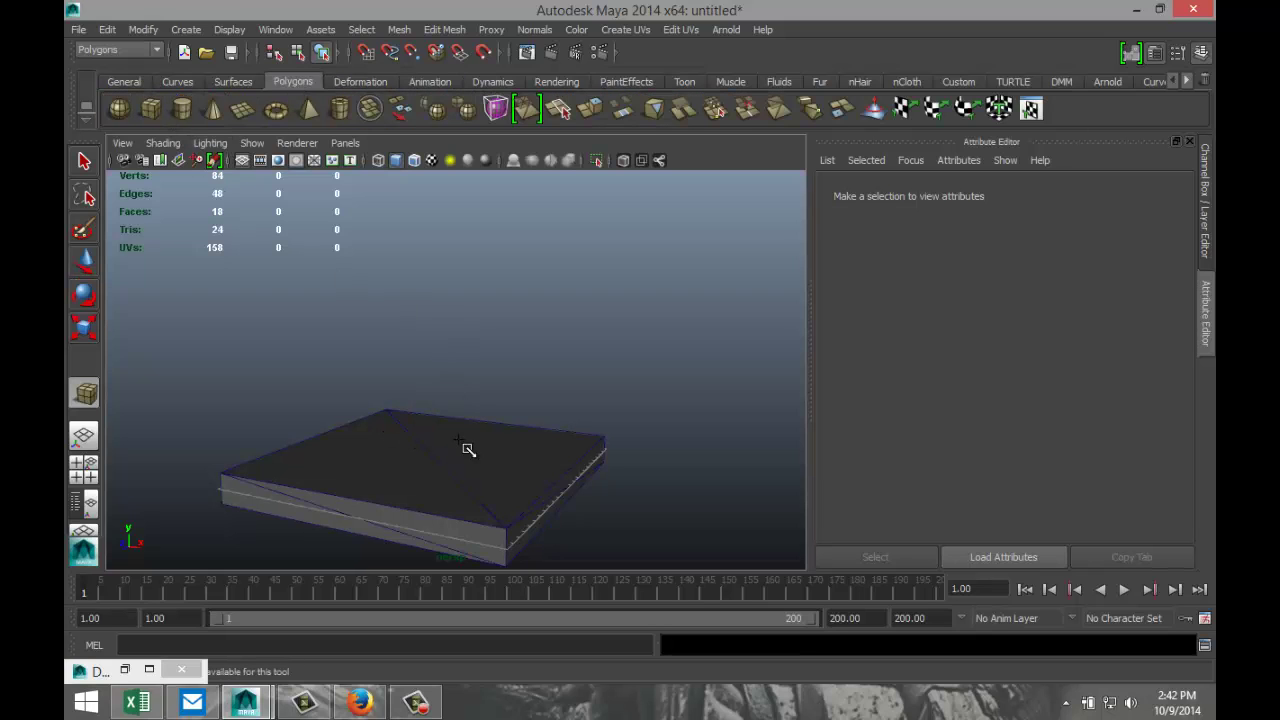
mouse_move(503, 406)
left_mouse_down()
mouse_move(440, 288)
mouse_move(381, 340)
left_mouse_up()
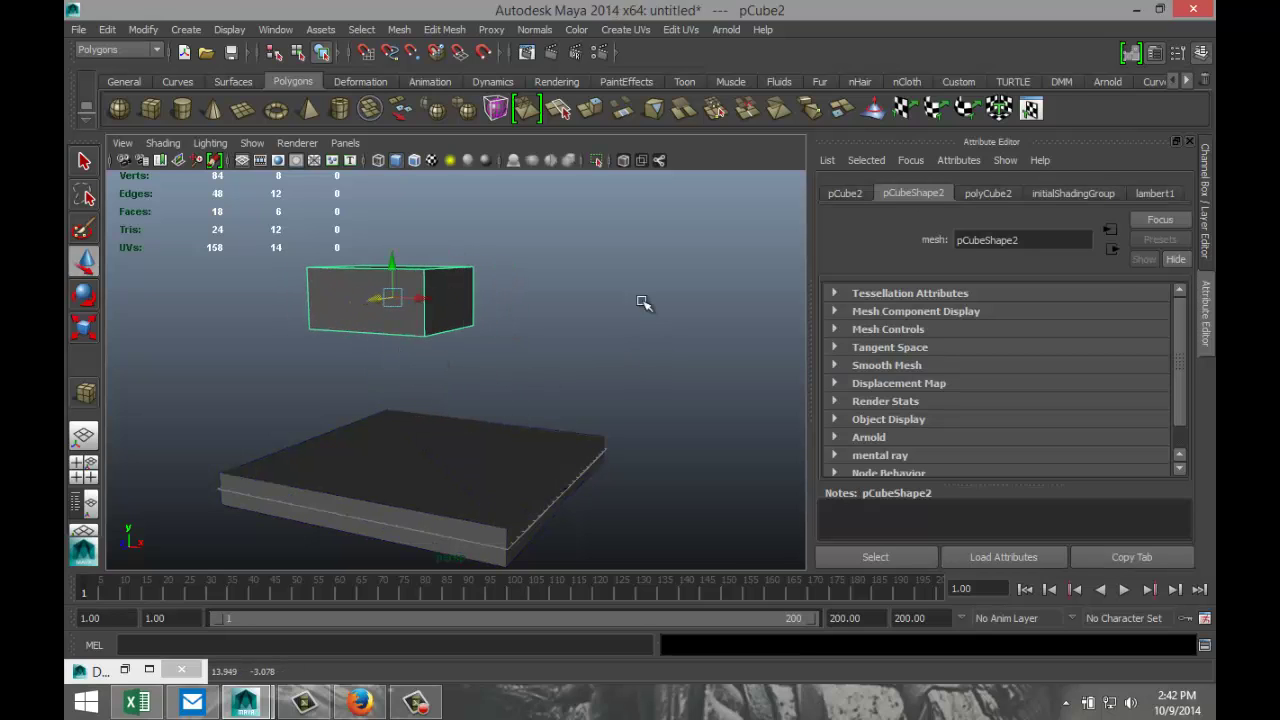
Step: Apply DMM with AutoCage to the cube and play the simulation to watch it shatter
left_click(1062, 82)
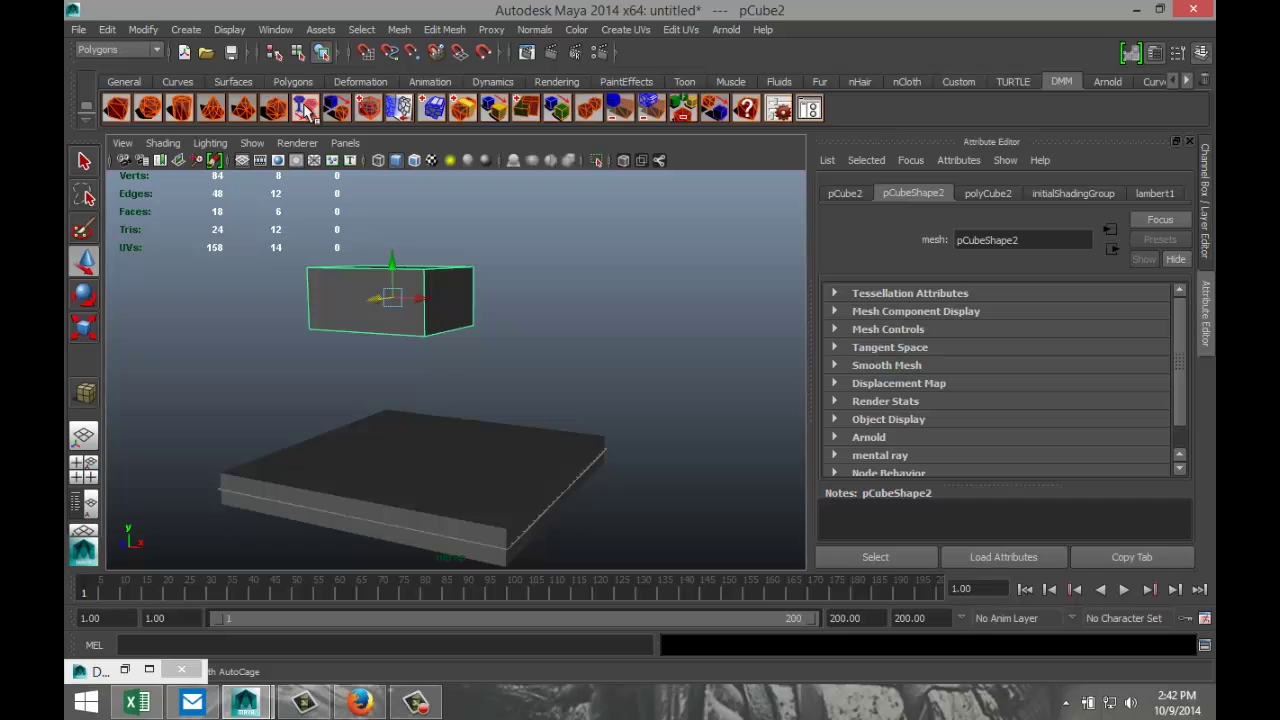
left_click(308, 113)
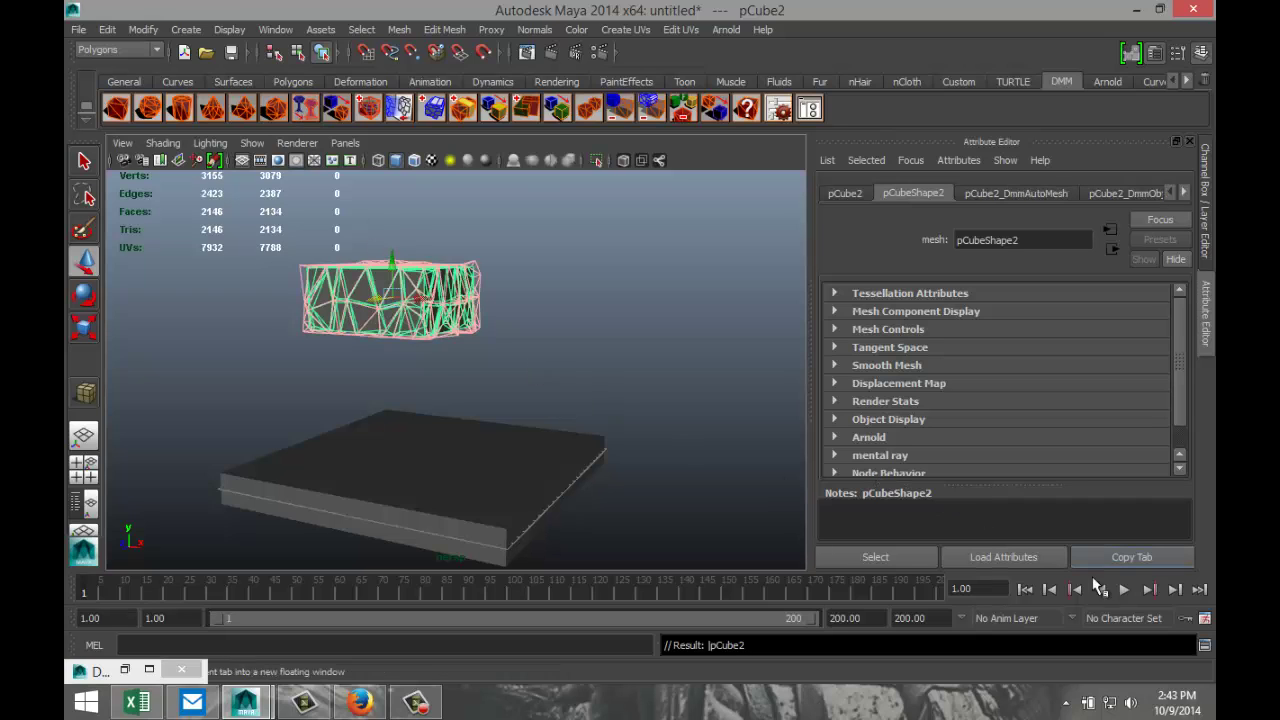
left_click(1124, 591)
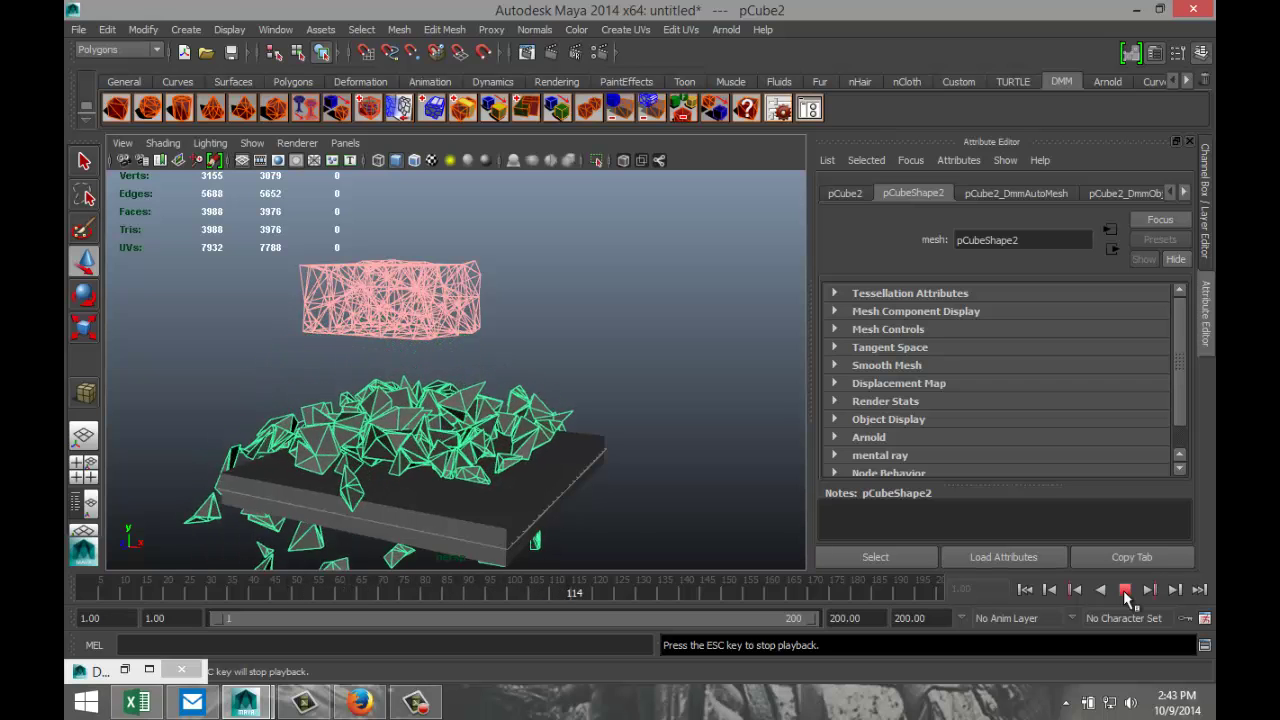
left_click(1123, 590)
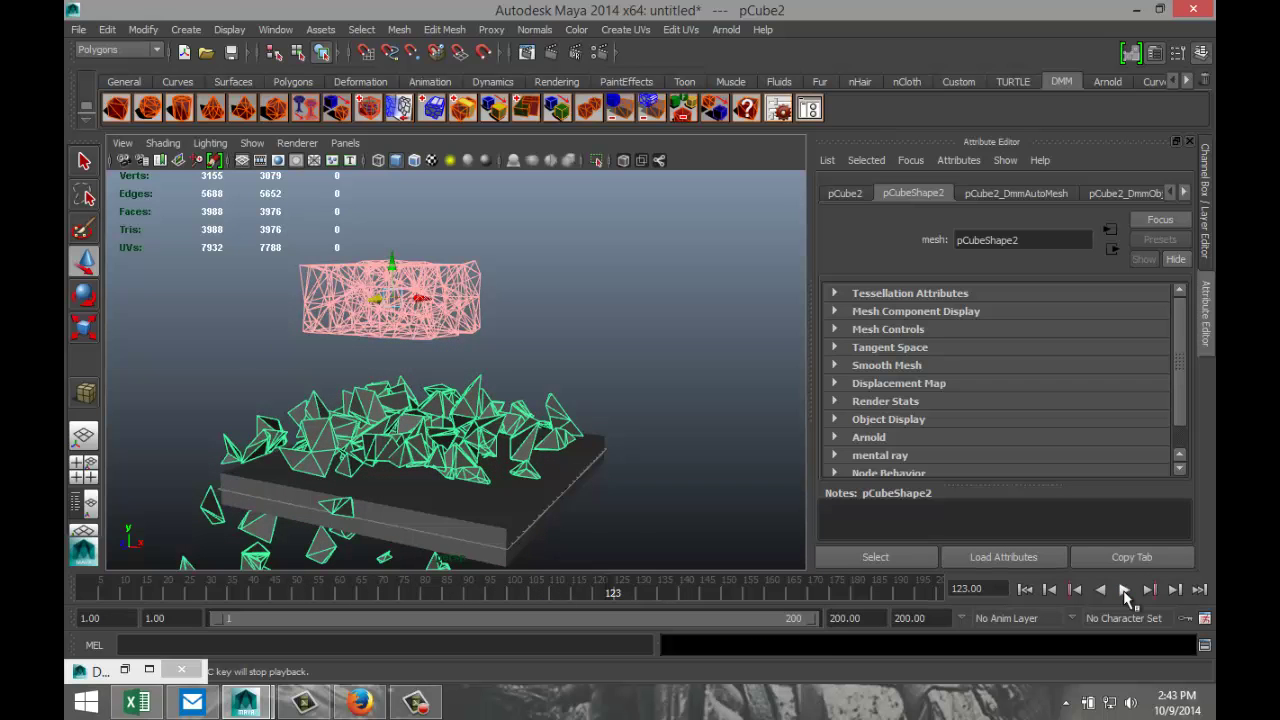